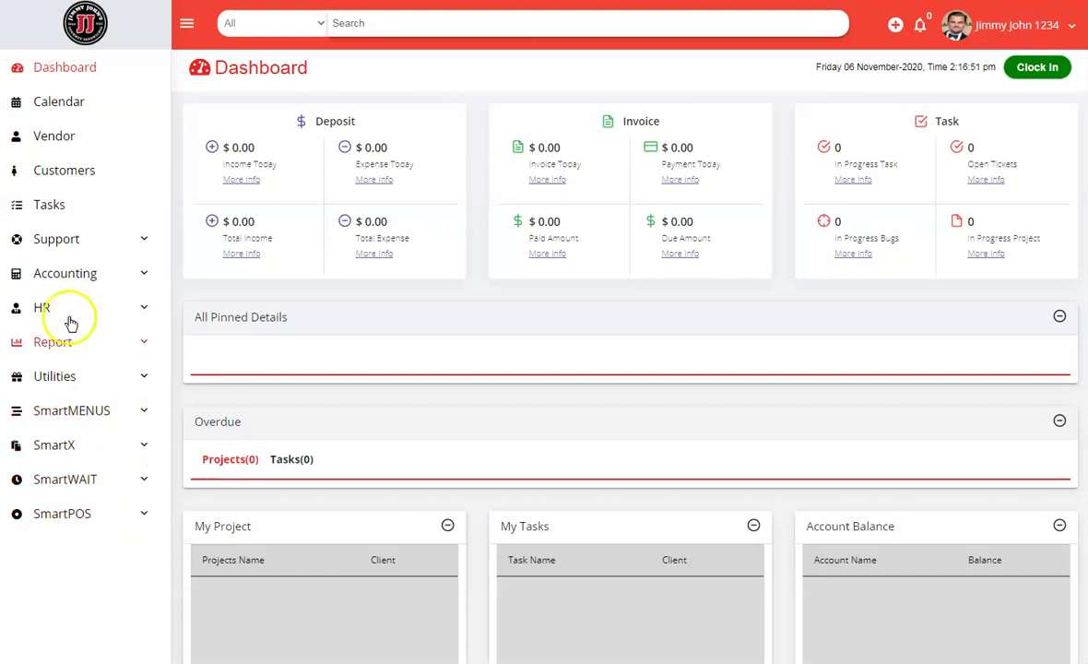
Step: Open Accounting > Item & Categories and sort the list by item name
left_click(104, 283)
left_click(101, 380)
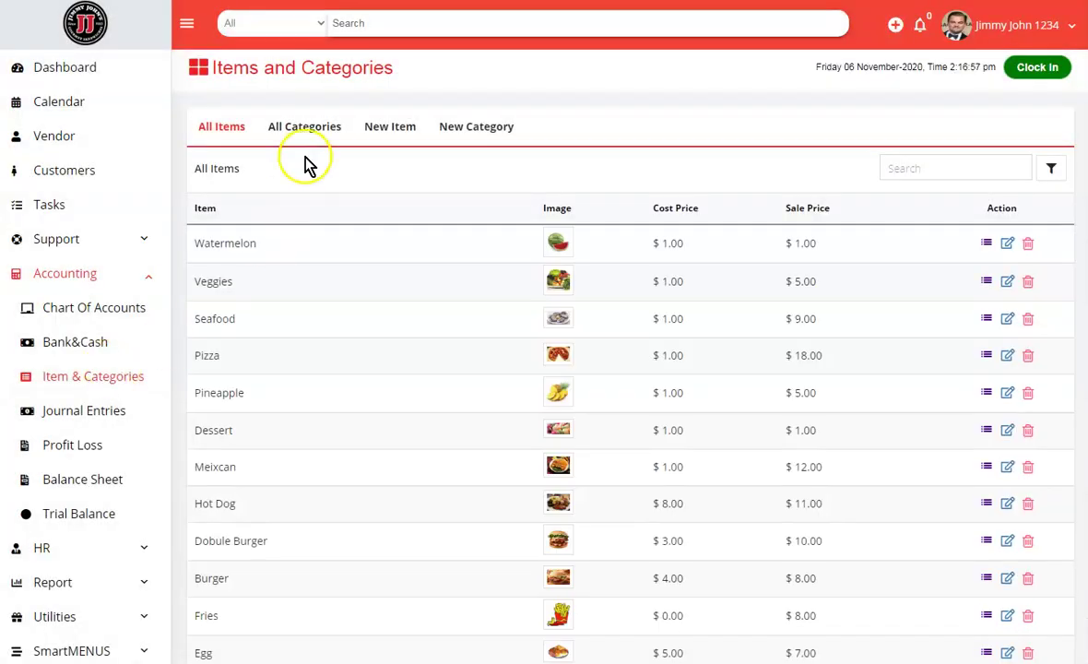
left_click(236, 207)
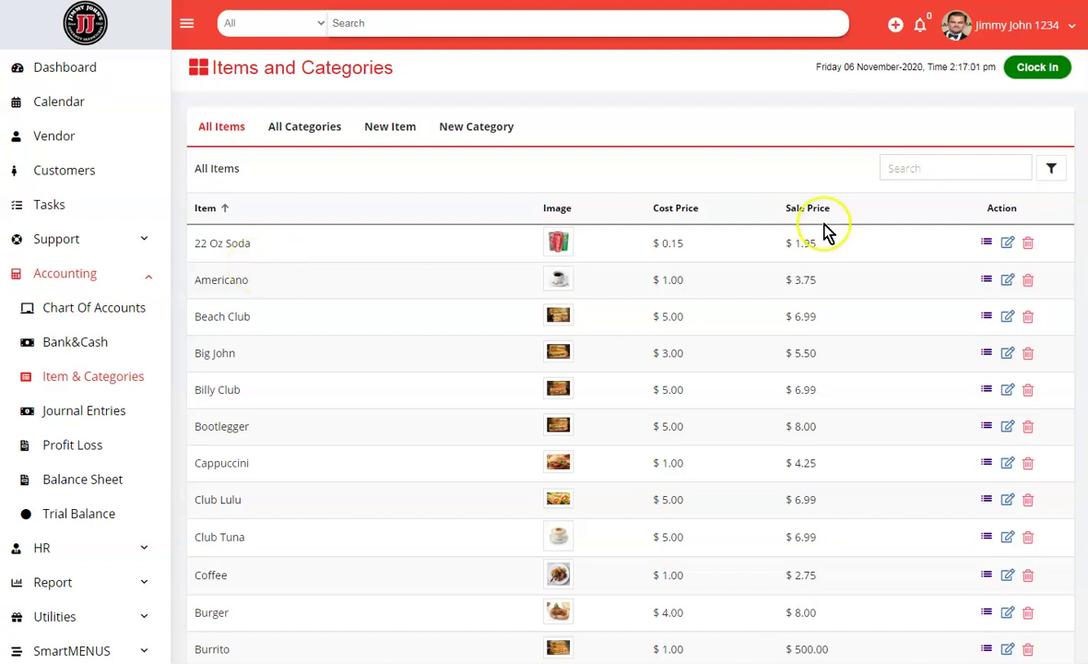
Step: Filter the list to Promo Code, showing $10 Off, 50% Off and 100% Off
left_click(1050, 168)
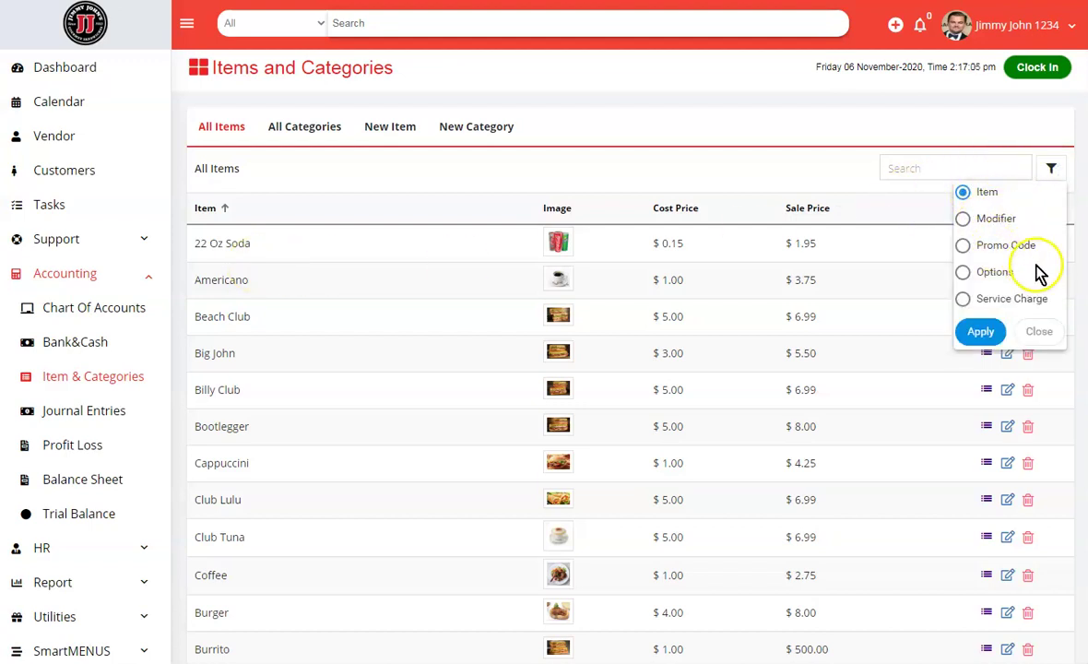
left_click(963, 245)
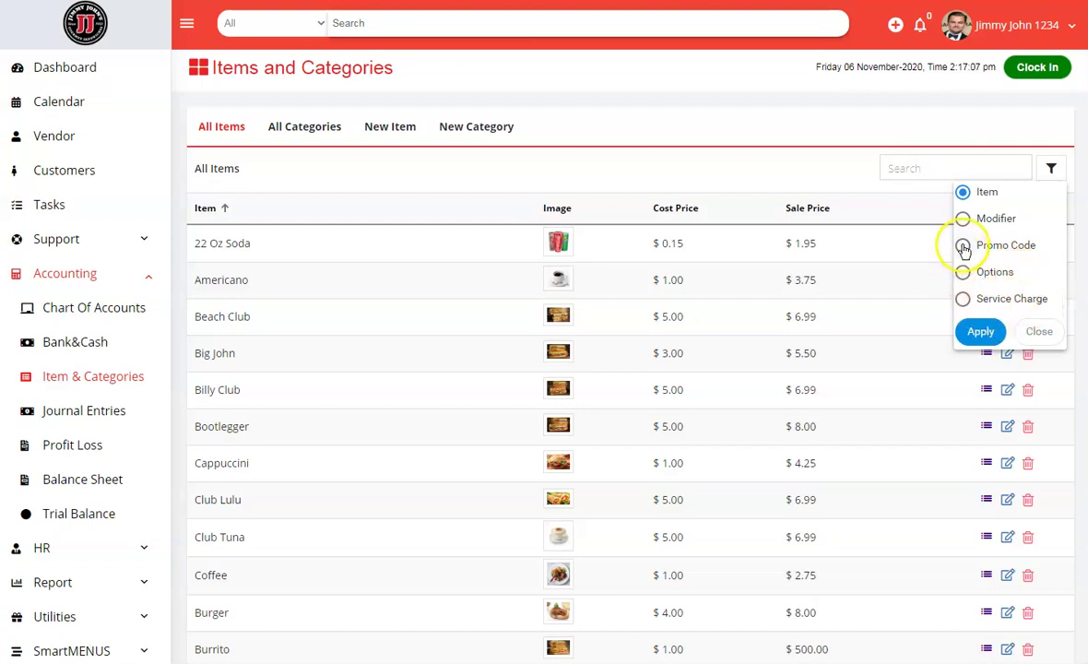
left_click(981, 332)
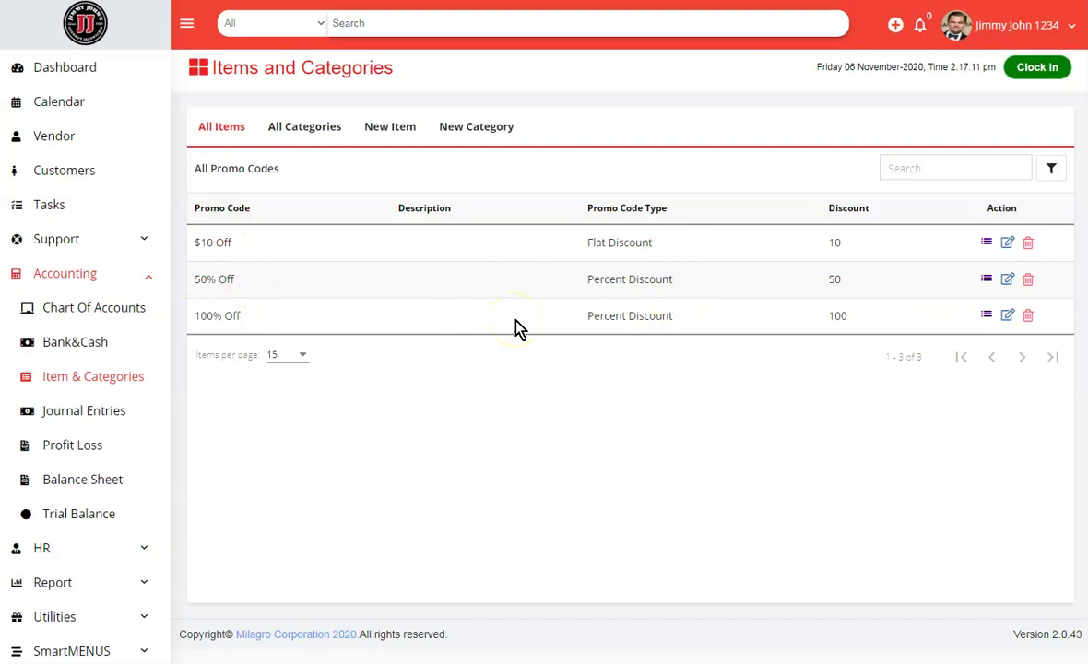
Step: View All Categories, then start a blank New Item form
left_click(310, 131)
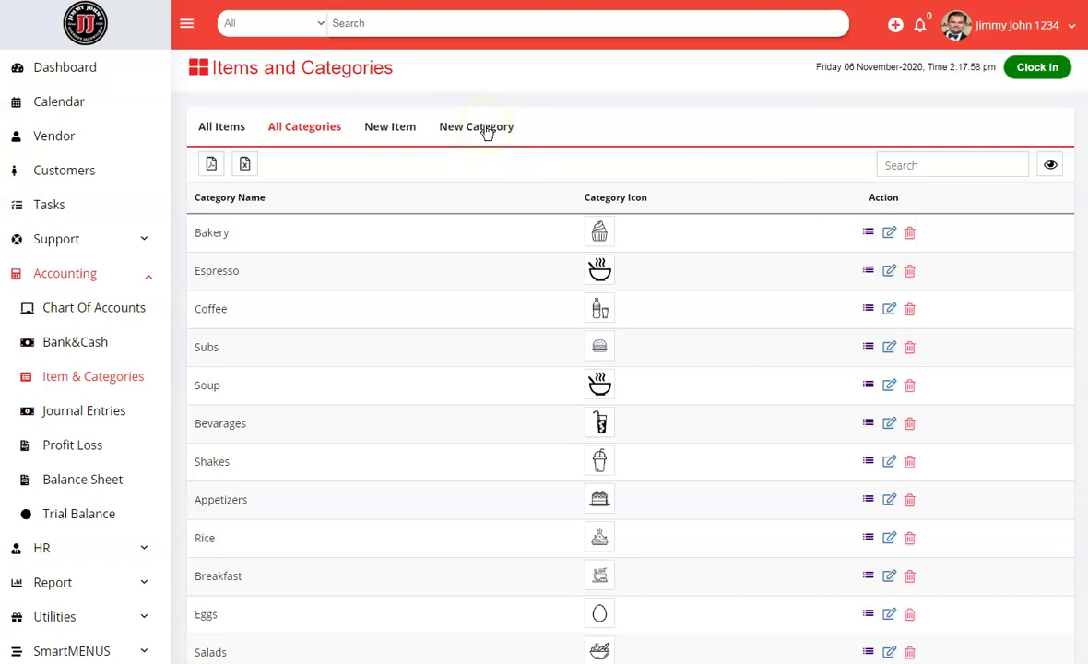
left_click(389, 134)
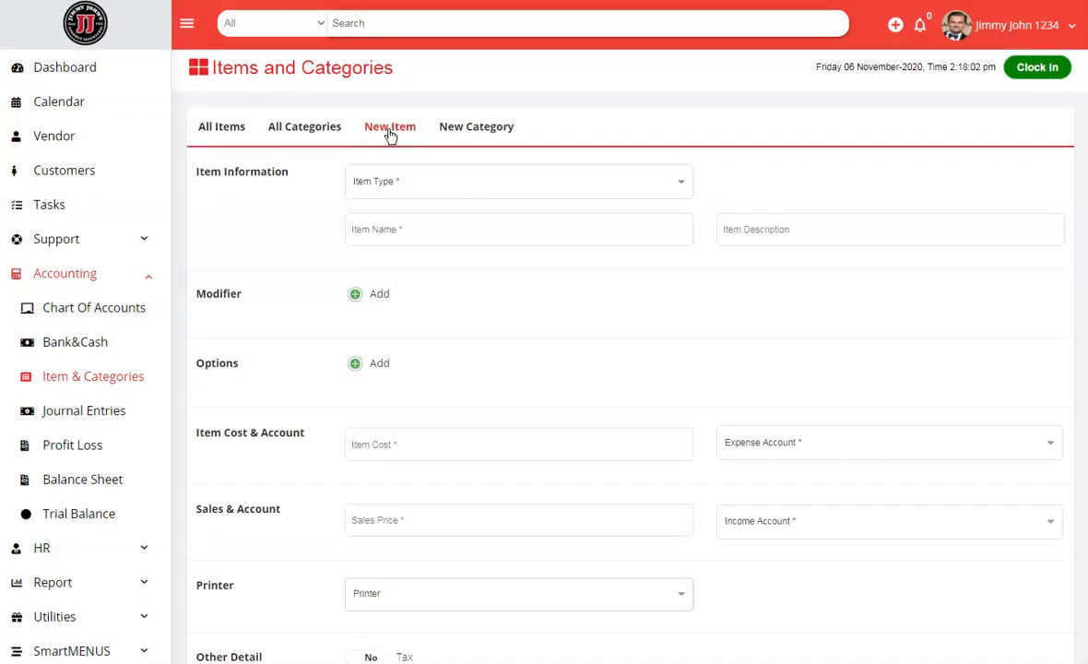
Step: Set the new entry's Item Type to Item
left_click(384, 184)
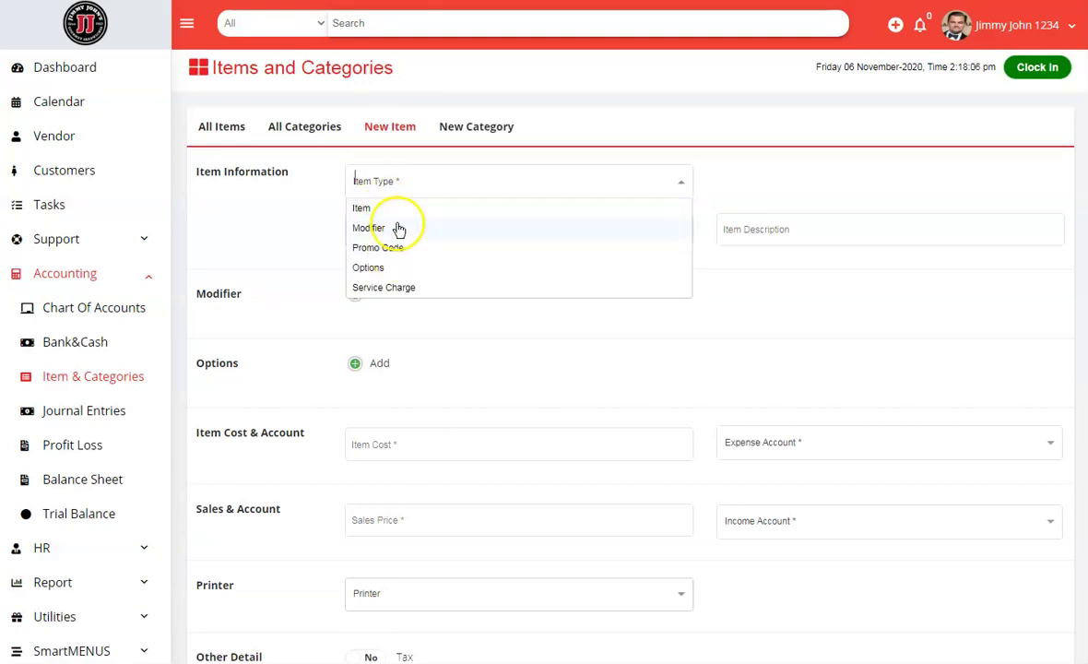
left_click(398, 210)
left_click(406, 182)
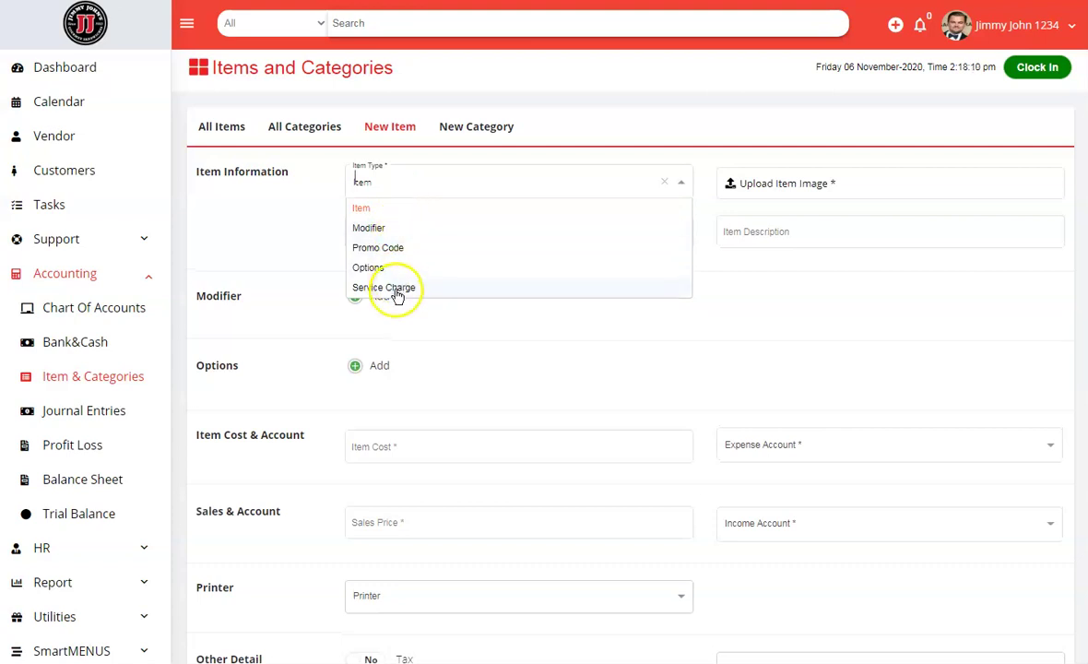
left_click(398, 229)
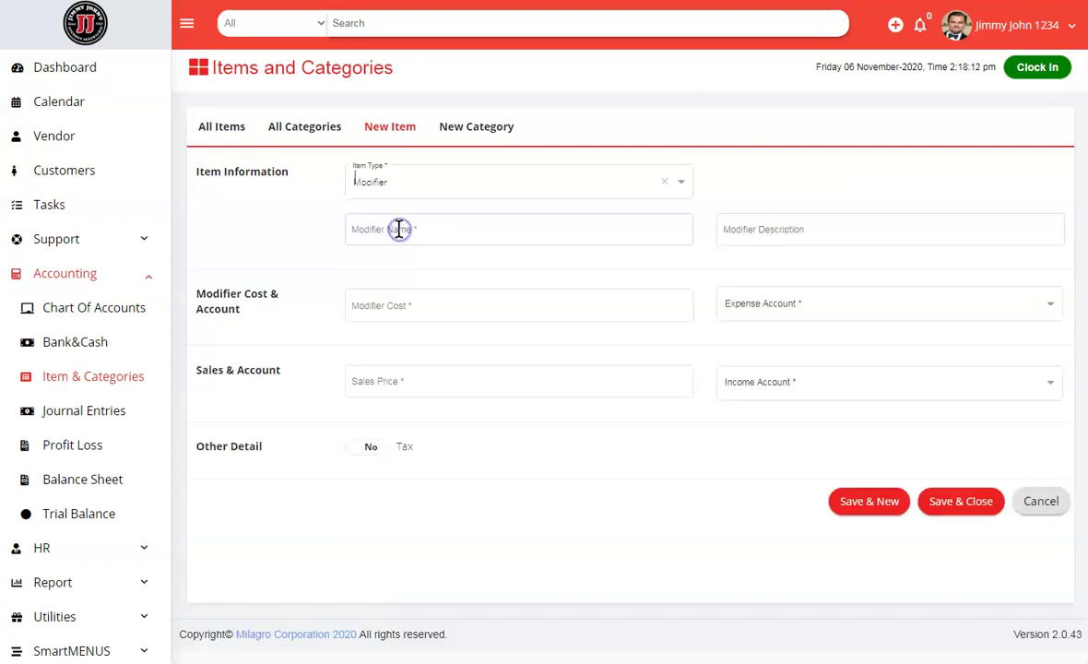
left_click(437, 188)
Step: Upload cake 3.jpg as the item image and save it
left_click(403, 210)
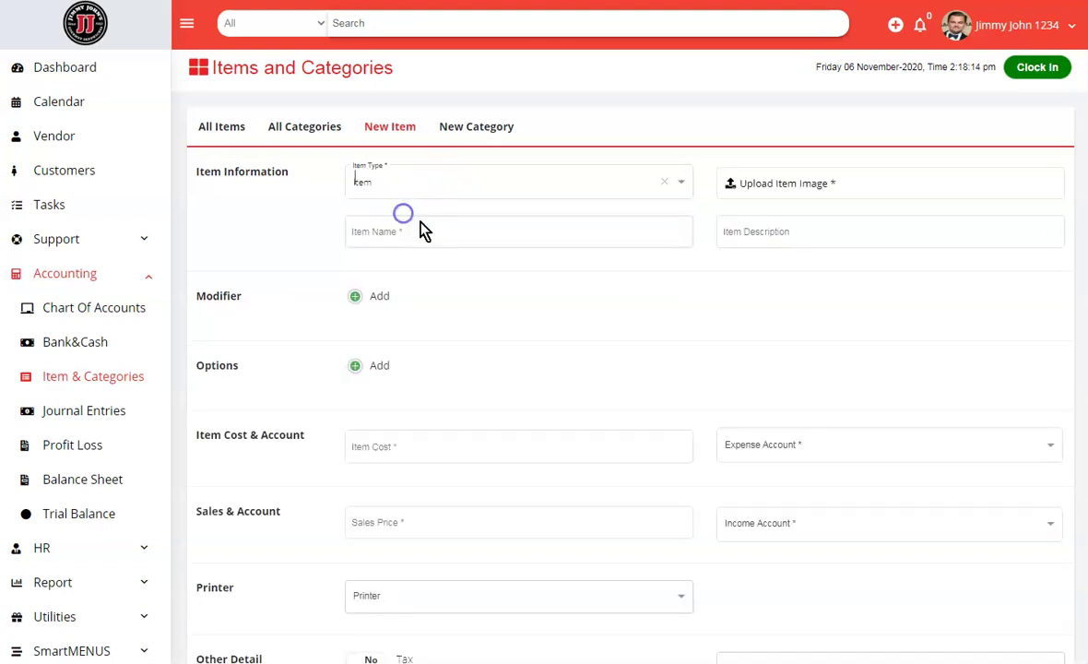
left_click(738, 183)
left_click(363, 286)
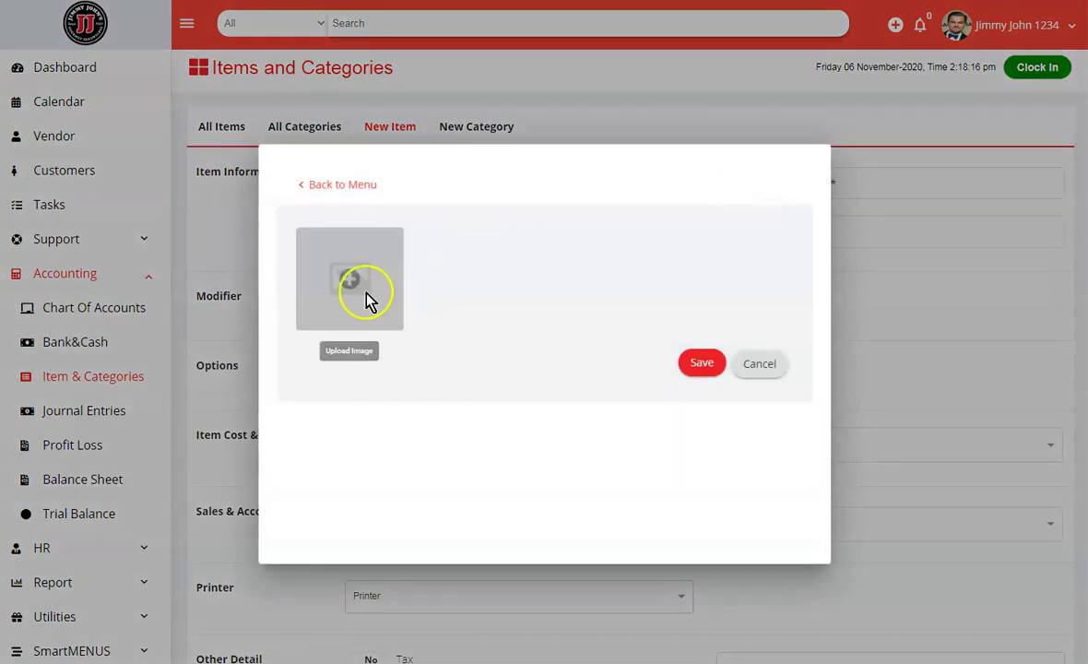
left_click(329, 58)
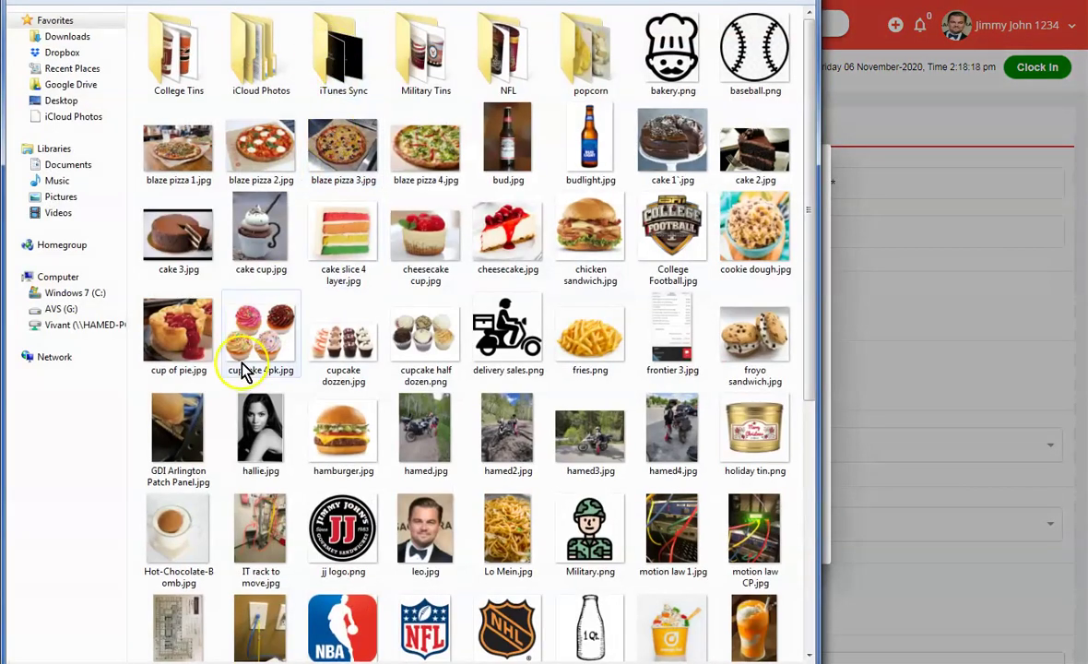
double_click(179, 238)
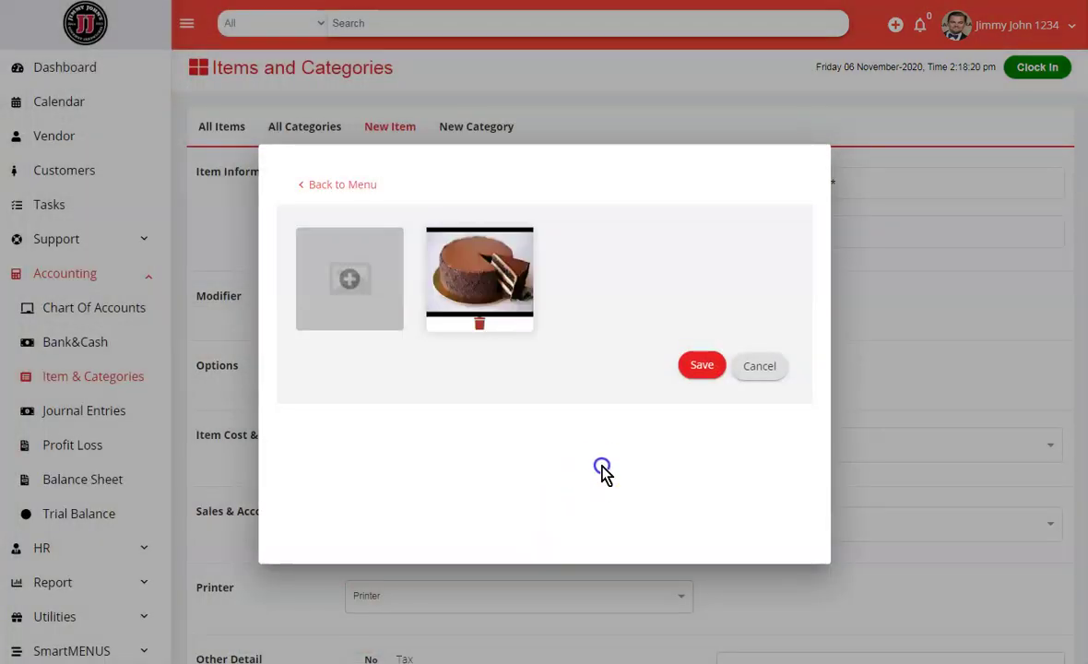
left_click(717, 365)
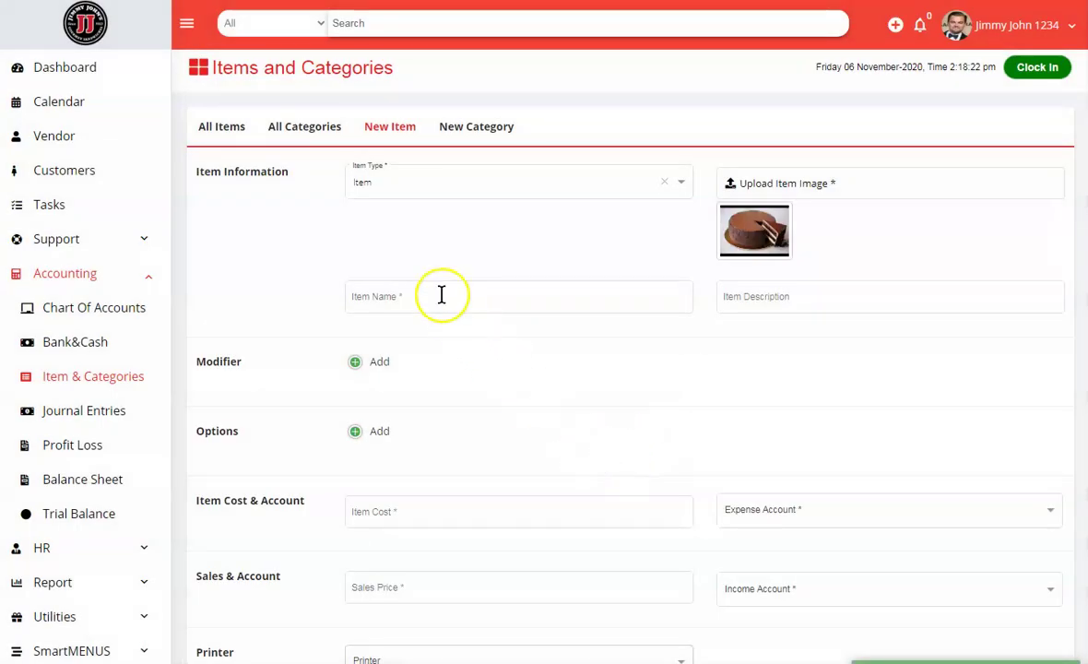
Step: Enter Cake as the item name
left_click(440, 297)
type("Cake")
key("Return")
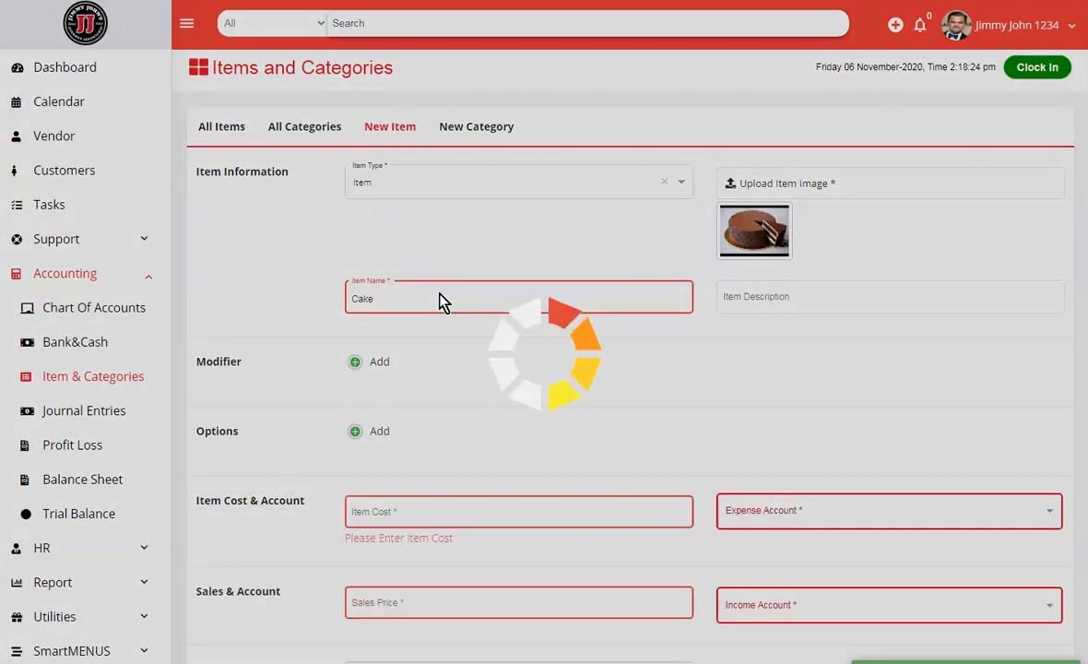
Step: Add the KICKIN' RANCH® and Xtra SALAMI & CAPICOLA modifiers, ticking Kickin' Ranch®
scroll(437, 304, "down", 3)
left_click(352, 133)
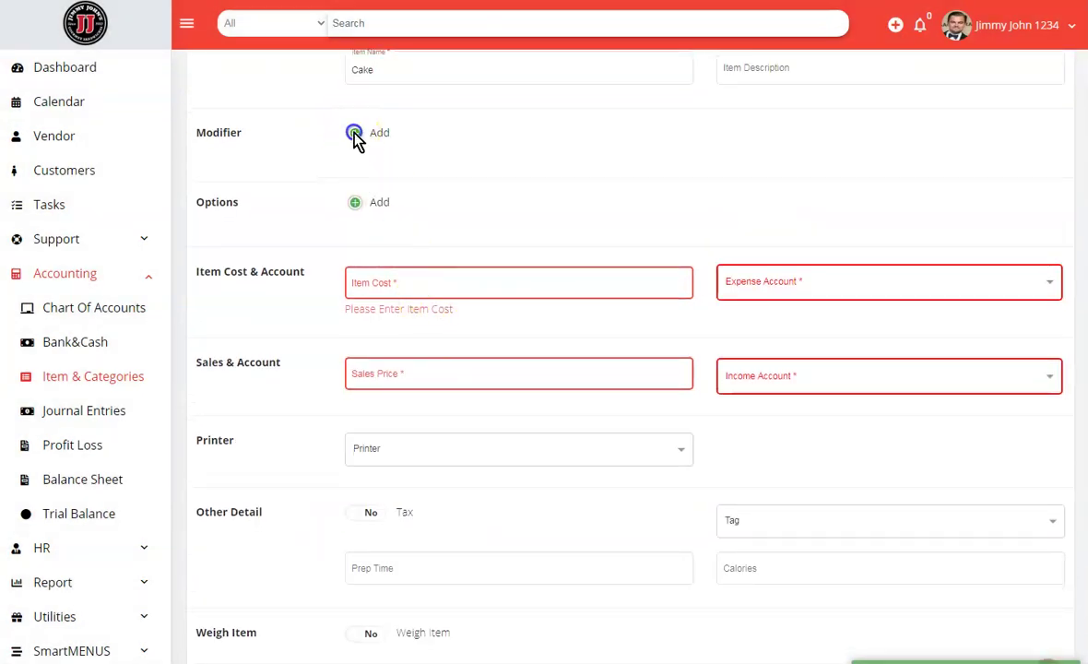
left_click(313, 219)
left_click(314, 251)
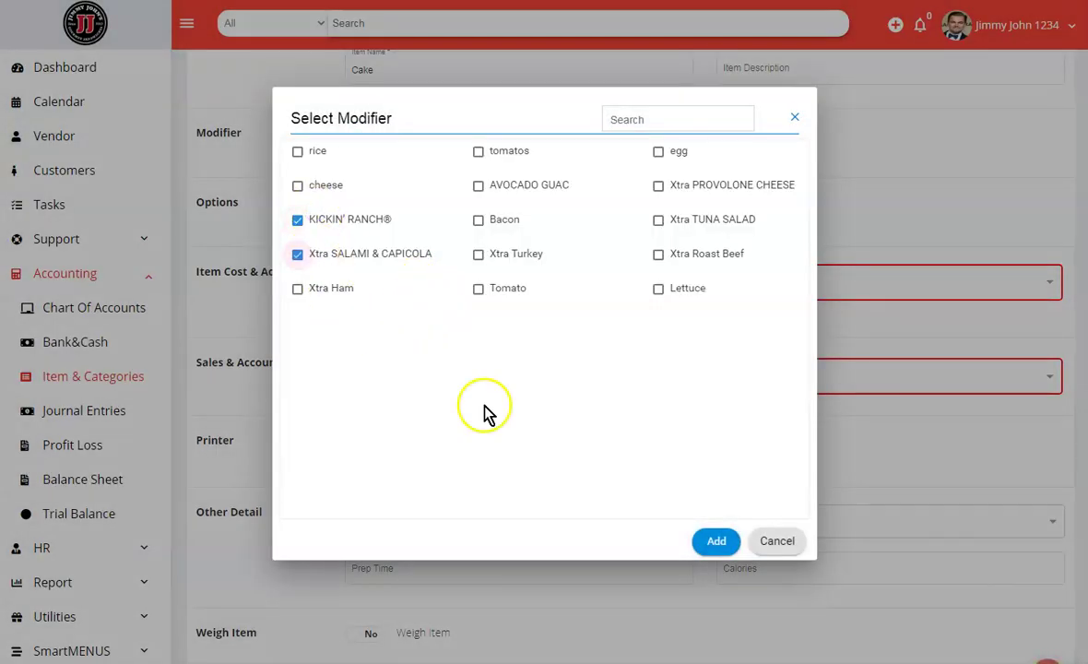
left_click(718, 544)
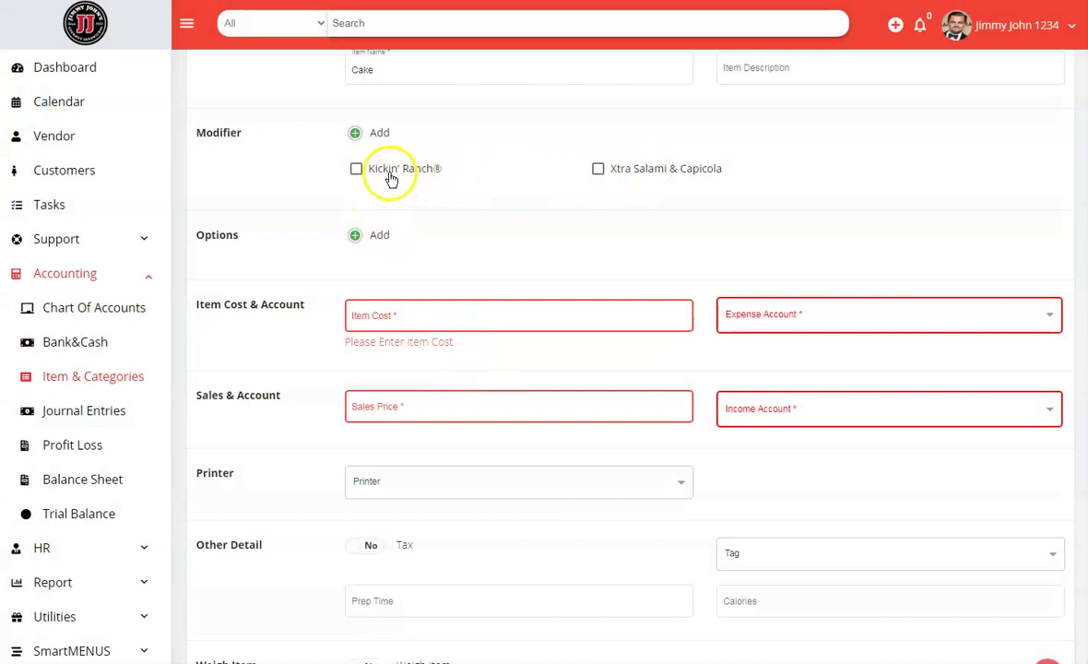
left_click(390, 176)
Step: Add the Make it 16" and small options to Cake, leaving them unticked
left_click(356, 237)
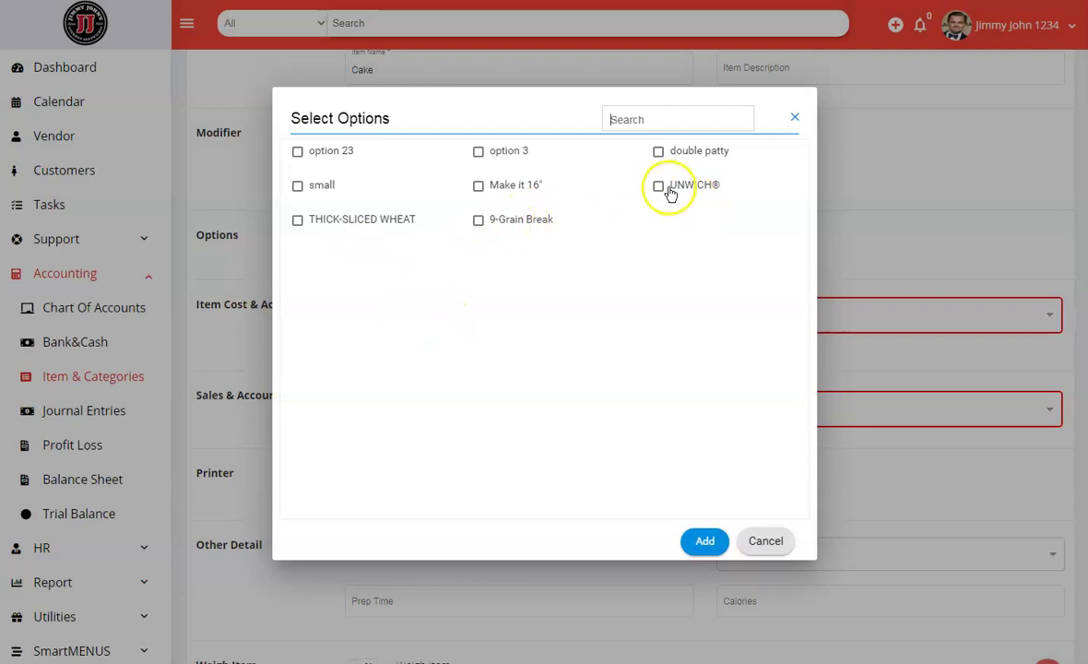
left_click(496, 188)
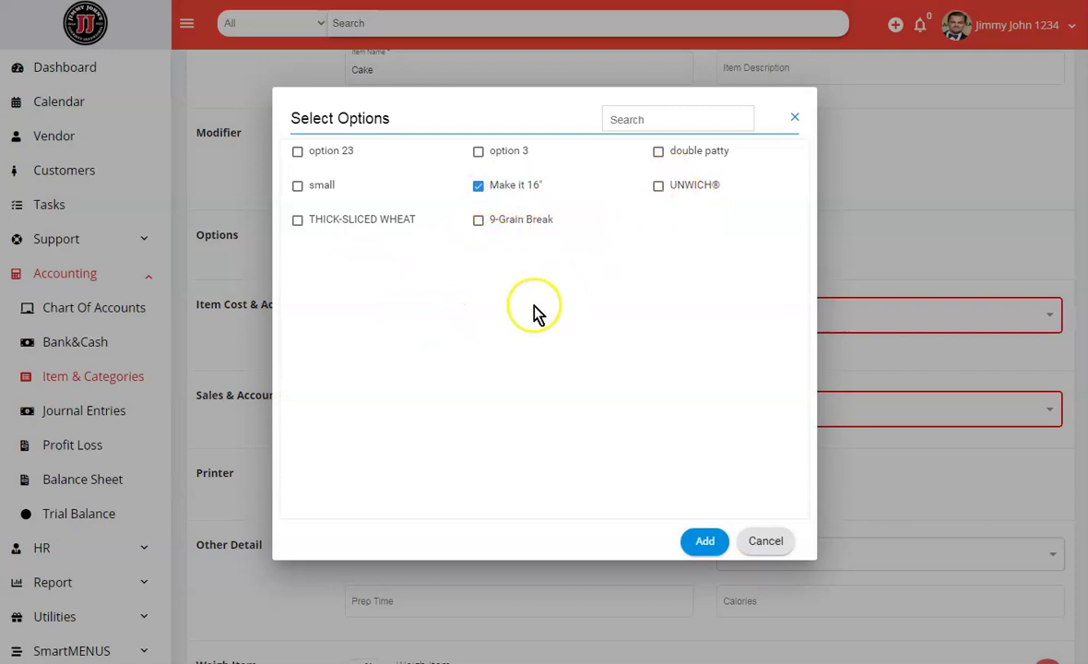
left_click(300, 187)
left_click(708, 539)
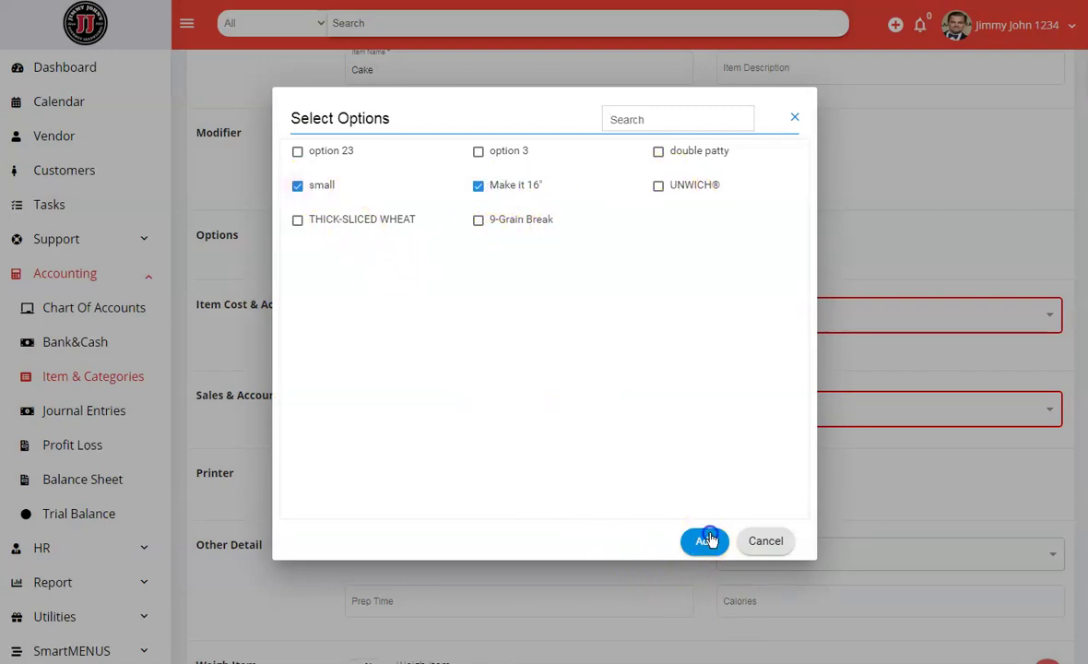
scroll(425, 365, "up", 2)
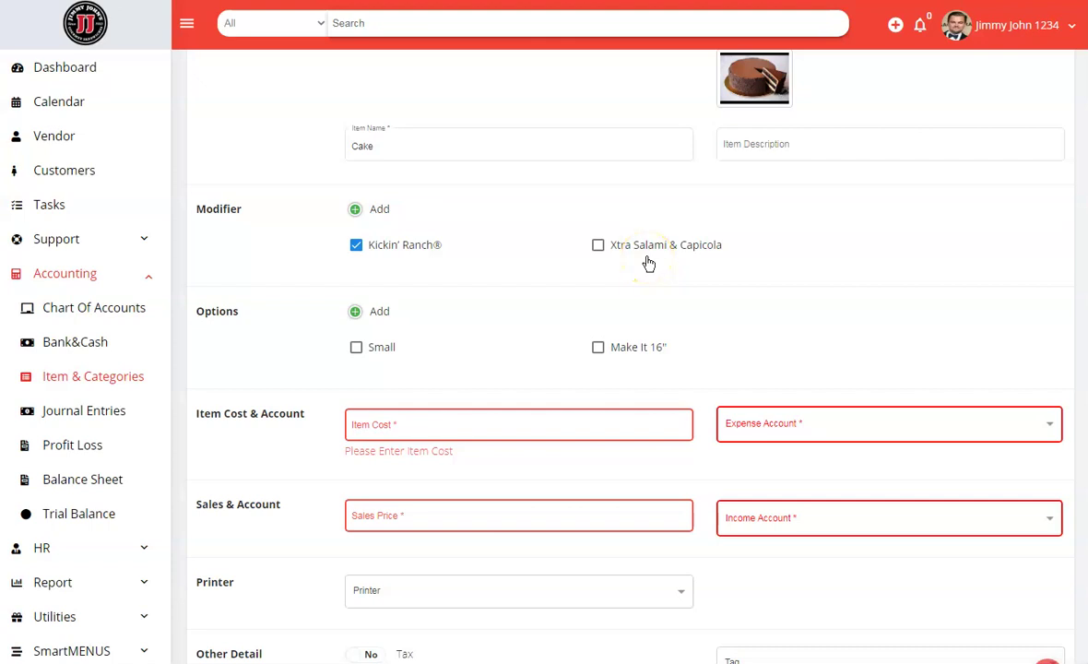
Step: Set item cost to .01 with dairy as the expense account
left_click(439, 421)
type(".01")
left_click(816, 426)
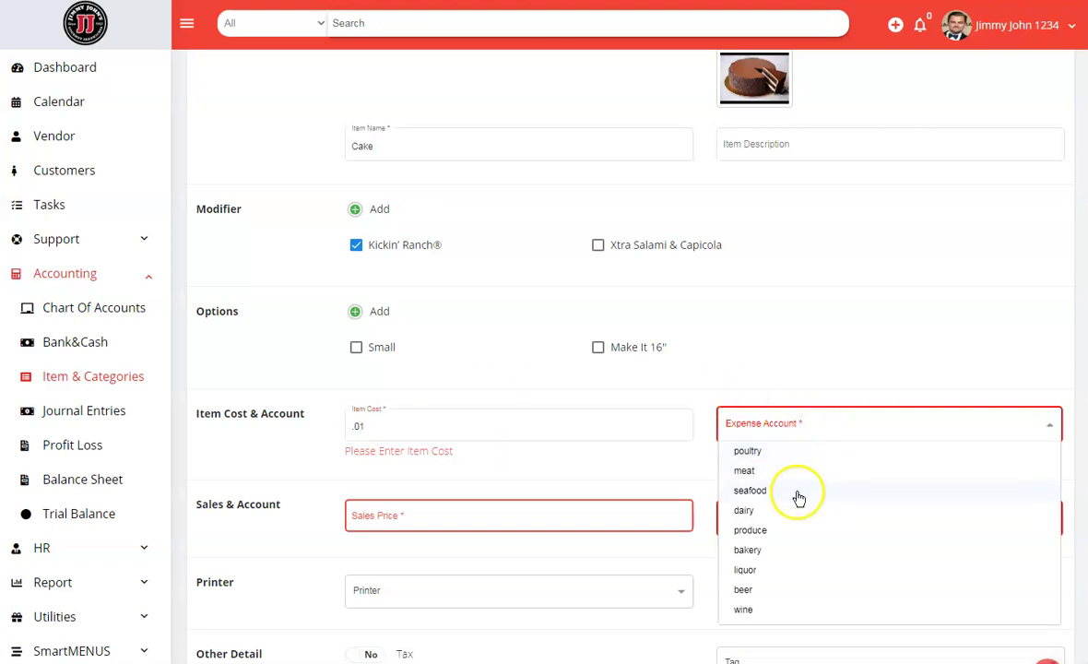
left_click(775, 510)
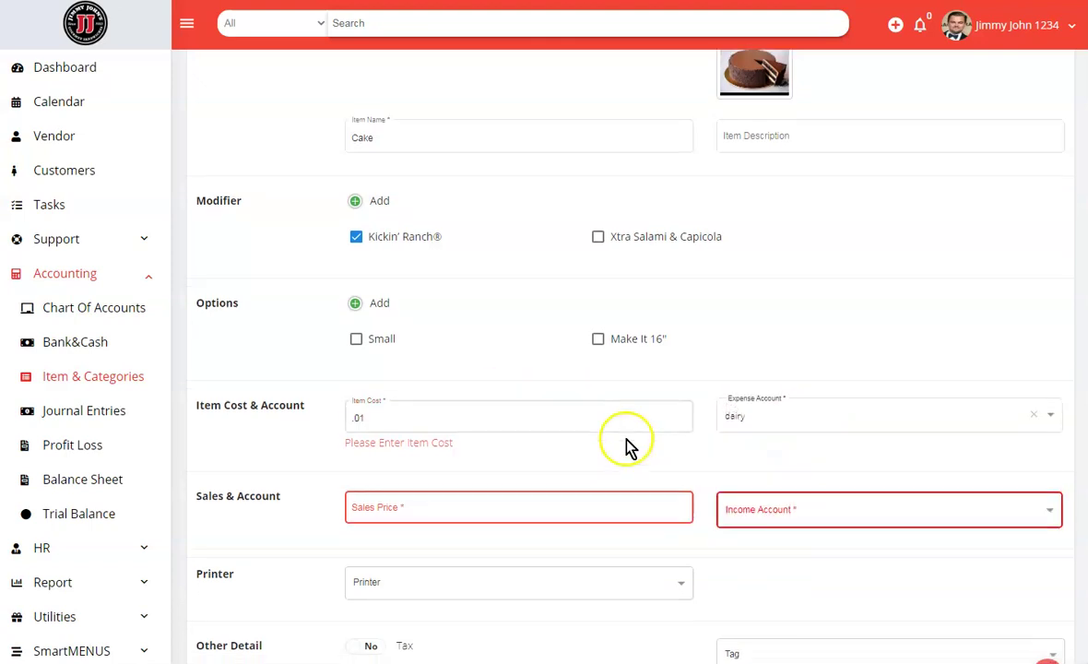
scroll(554, 415, "down", 2)
Step: Set sales price to 5.99 with taxable sales as the income account
left_click(472, 363)
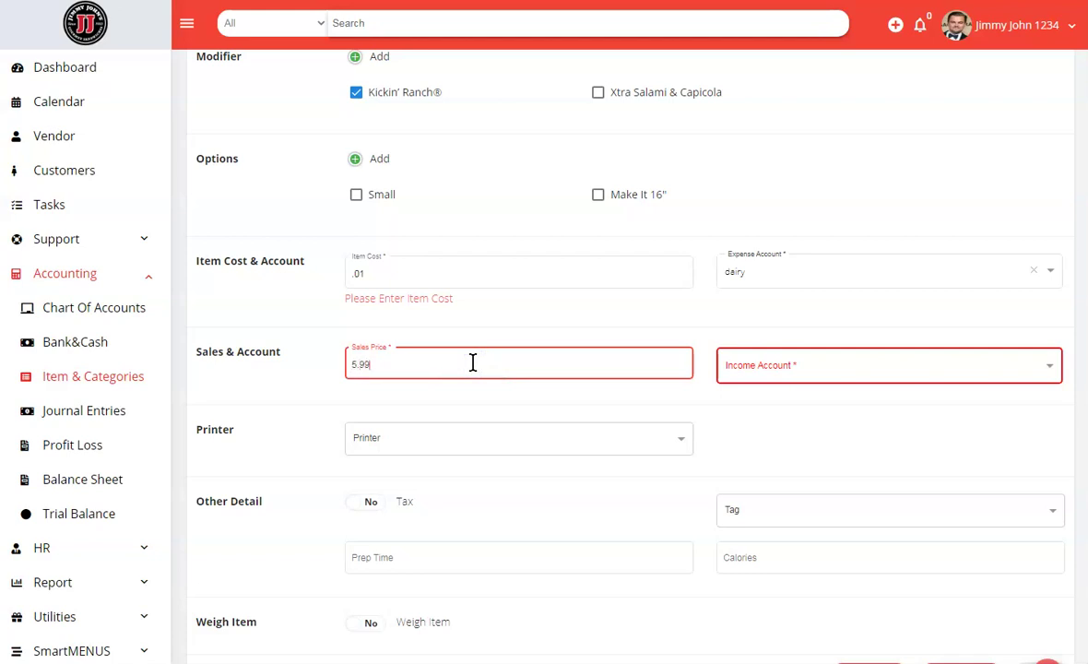
left_click(812, 378)
type("s")
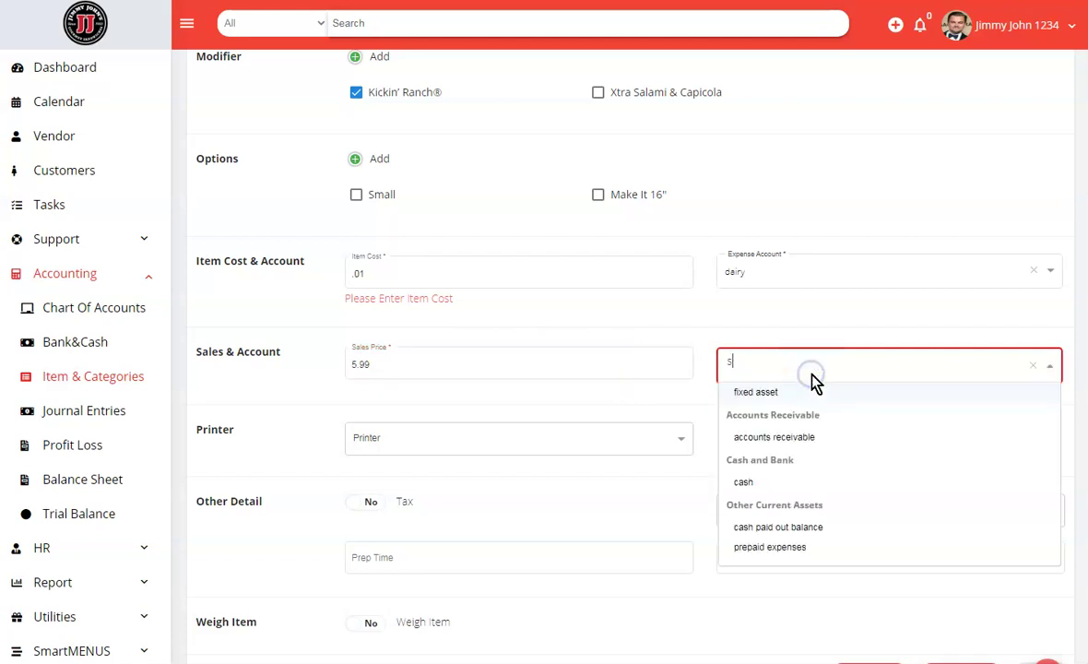
type("a")
key("Down")
key("Return")
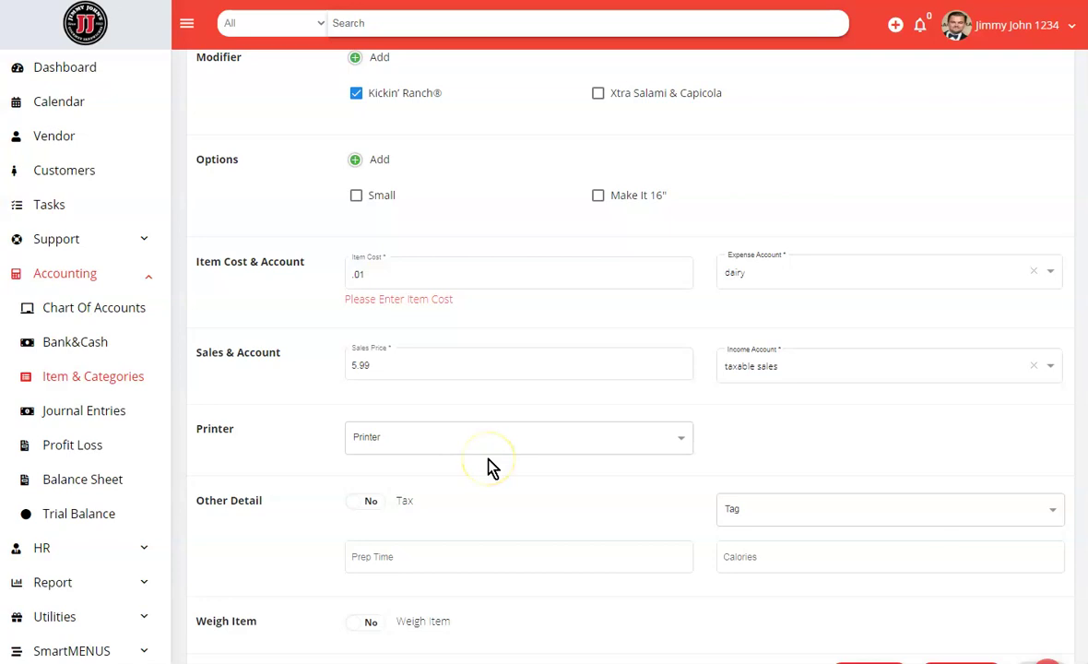
Step: Route Cake to Kitchen Hot Printer and Bar Printer and turn tax on
left_click(405, 446)
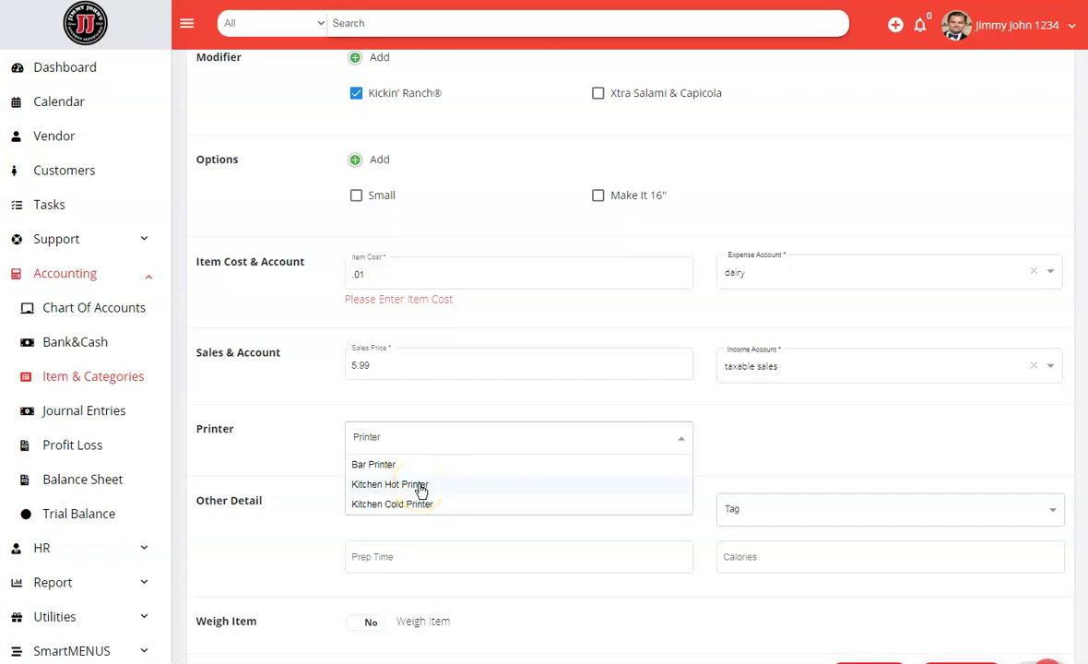
left_click(420, 486)
left_click(486, 441)
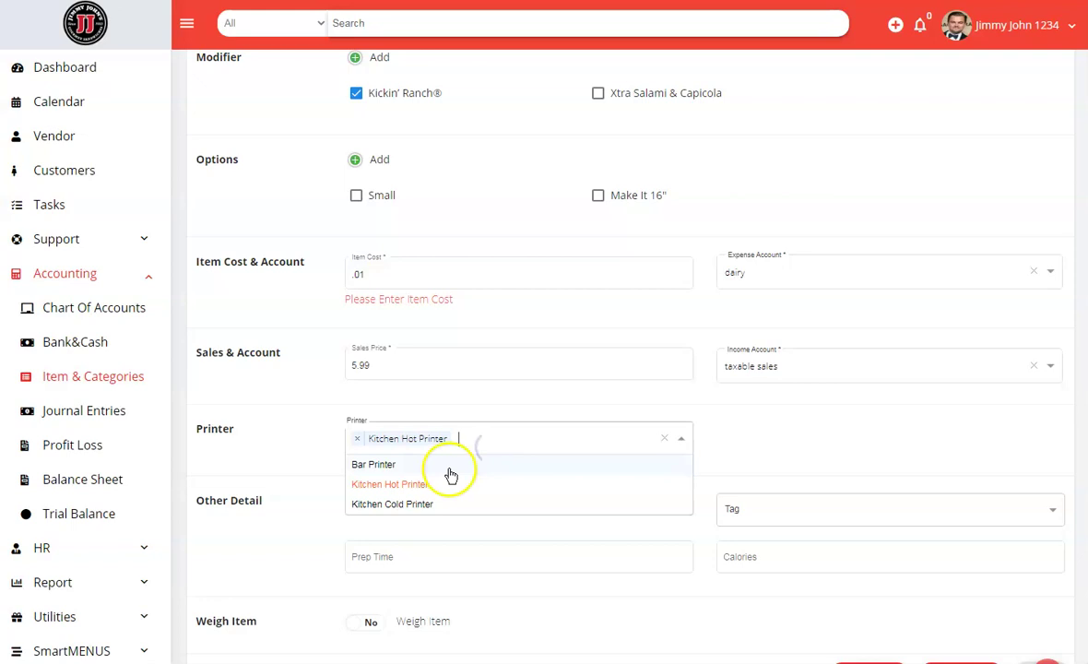
left_click(449, 467)
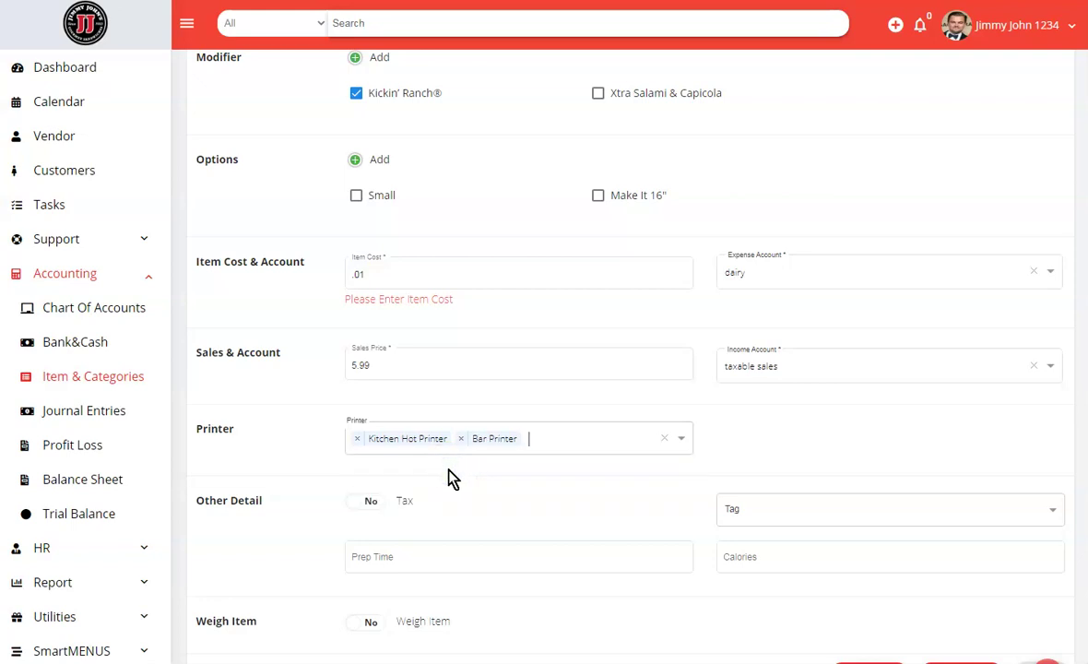
left_click(372, 503)
Step: Tag Cake as Vegetarian and Chef's Choice
scroll(471, 527, "down", 1)
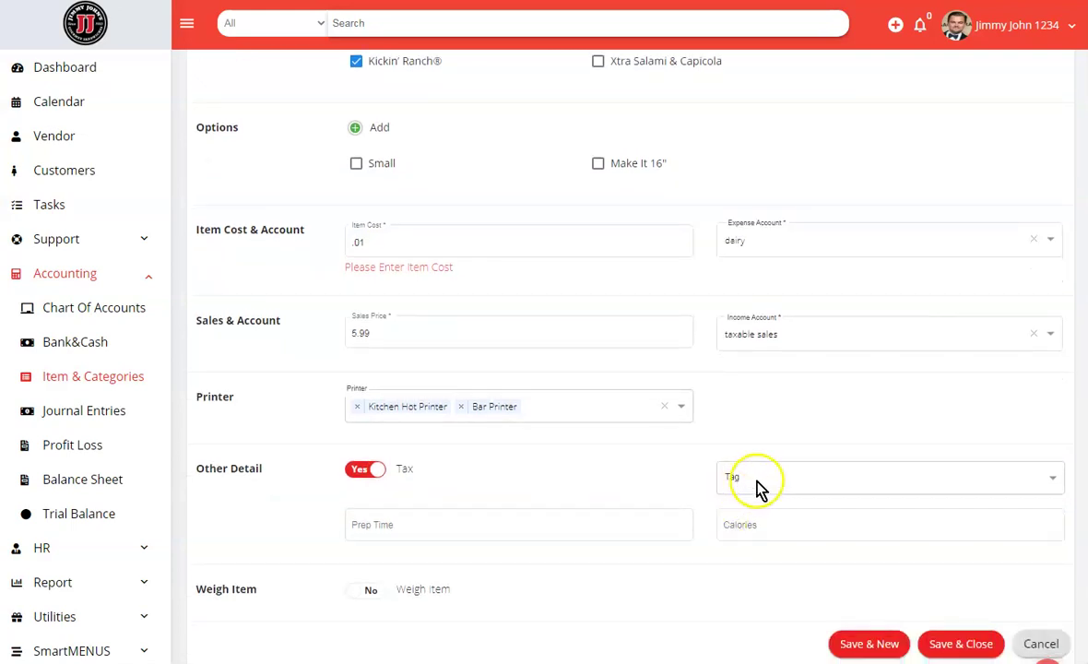
left_click(756, 481)
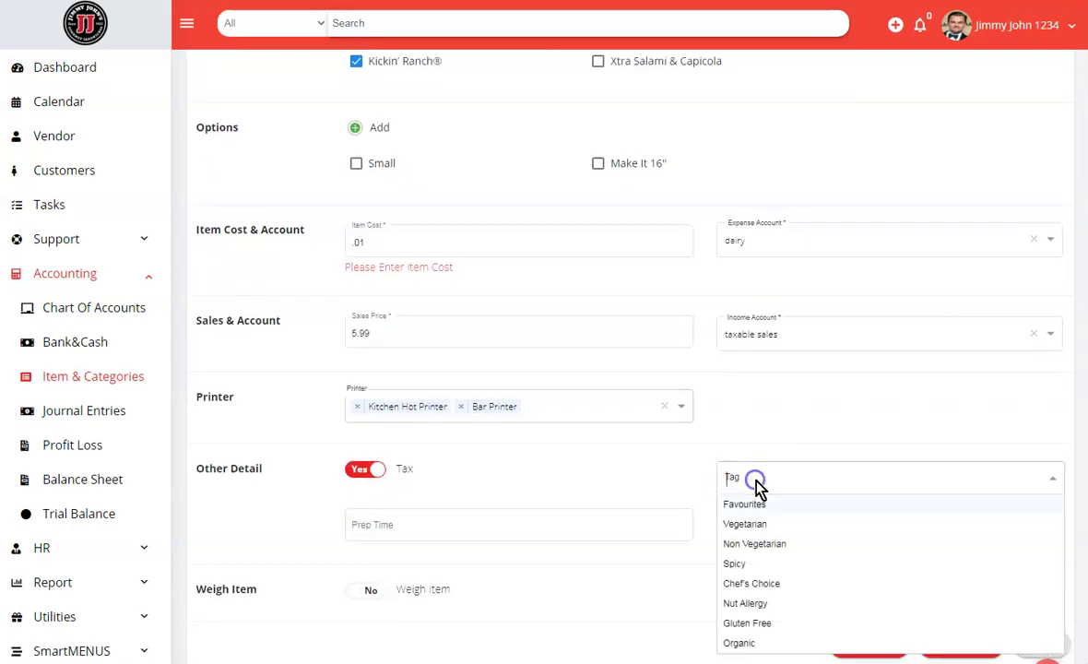
left_click(783, 524)
left_click(820, 479)
left_click(789, 585)
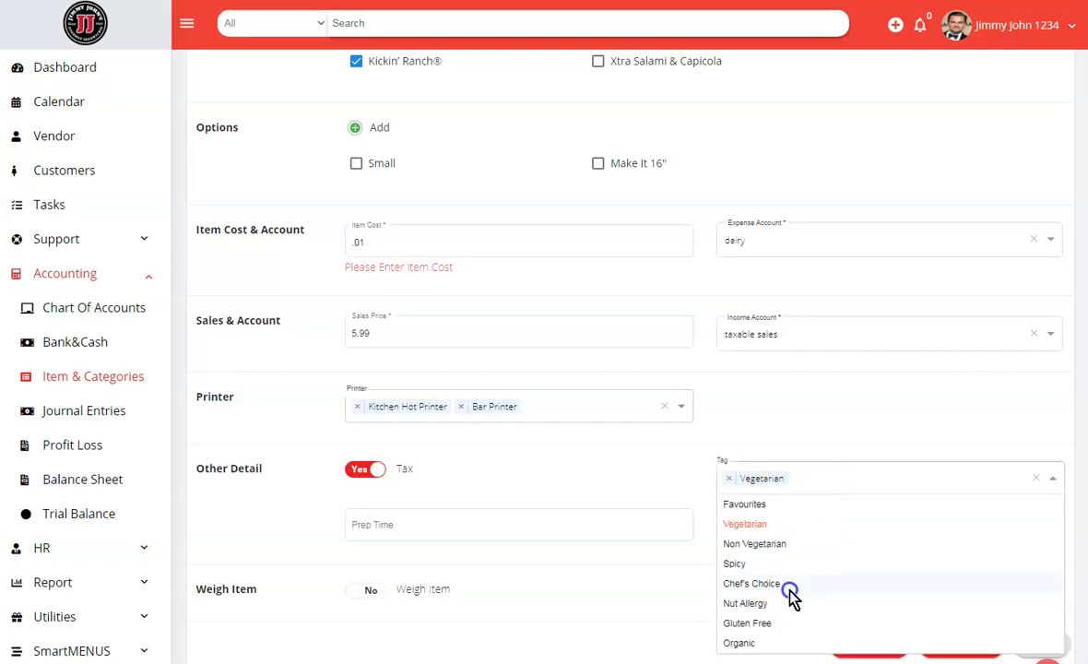
left_click(507, 538)
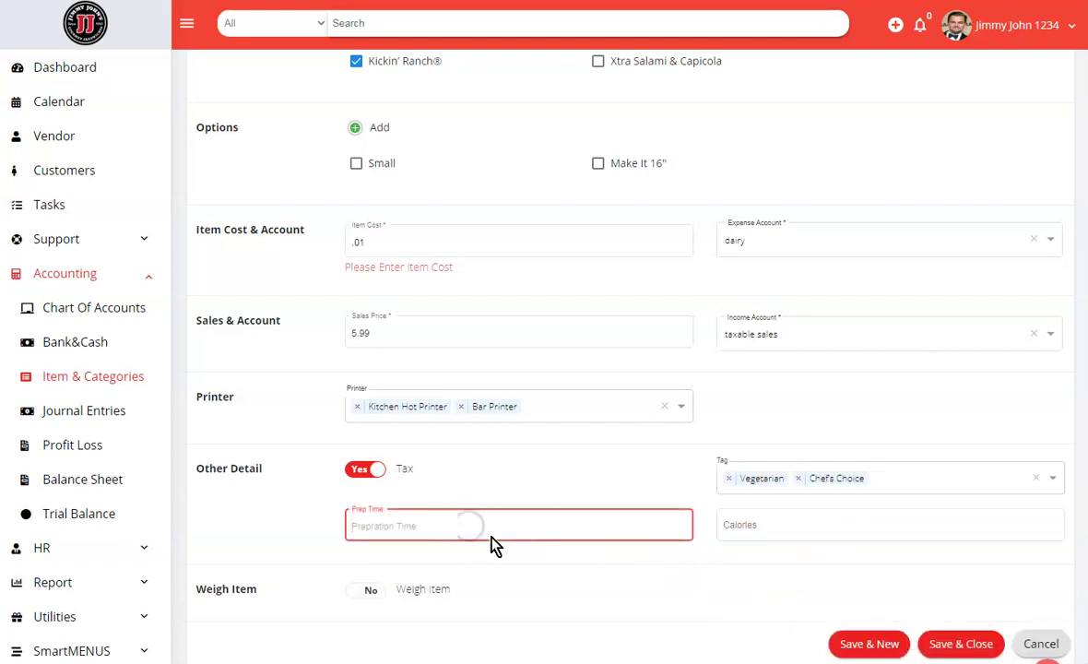
Step: Enter prep time 10 mints and 250 calories, leaving Weigh Item switched off
type("10 mint")
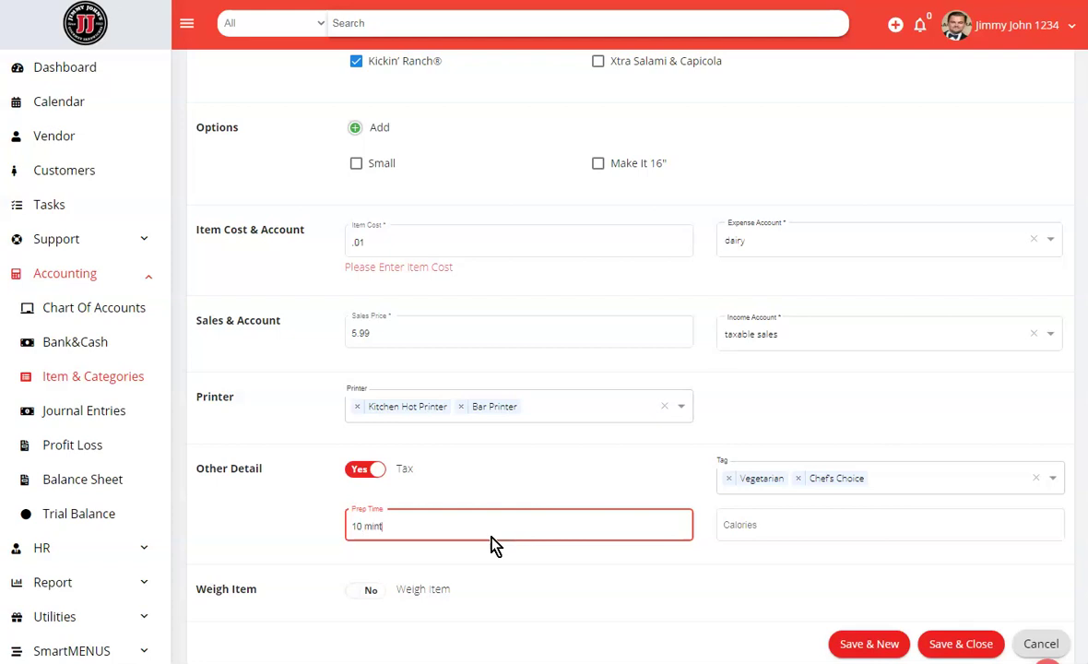
type("s")
key("Tab")
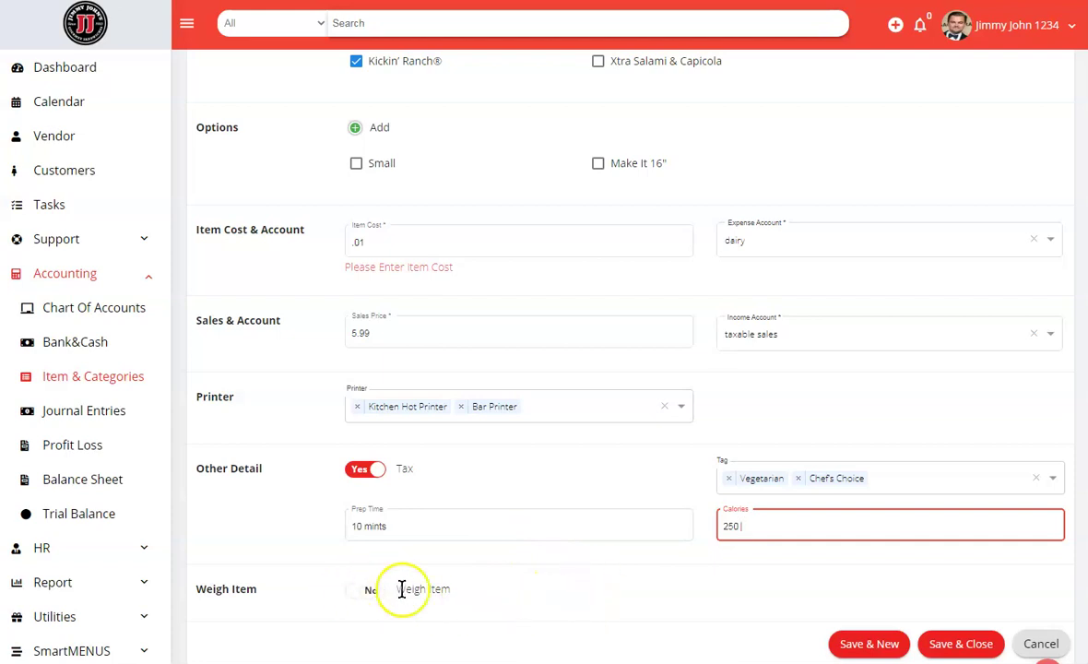
left_click(369, 595)
scroll(376, 599, "down", 1)
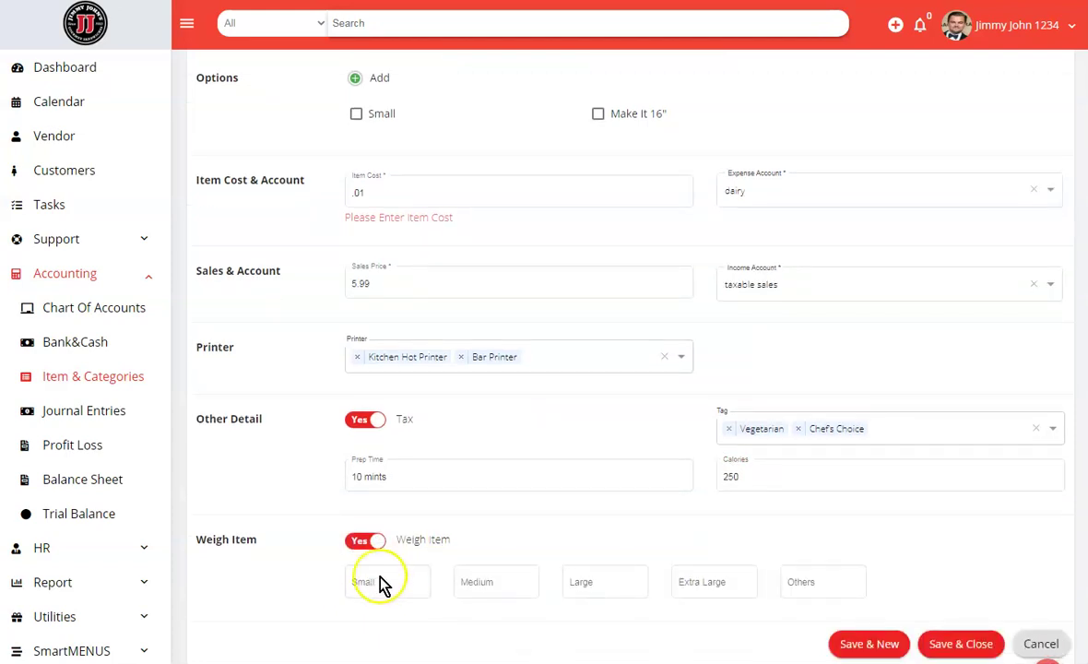
left_click(379, 583)
left_click(381, 579)
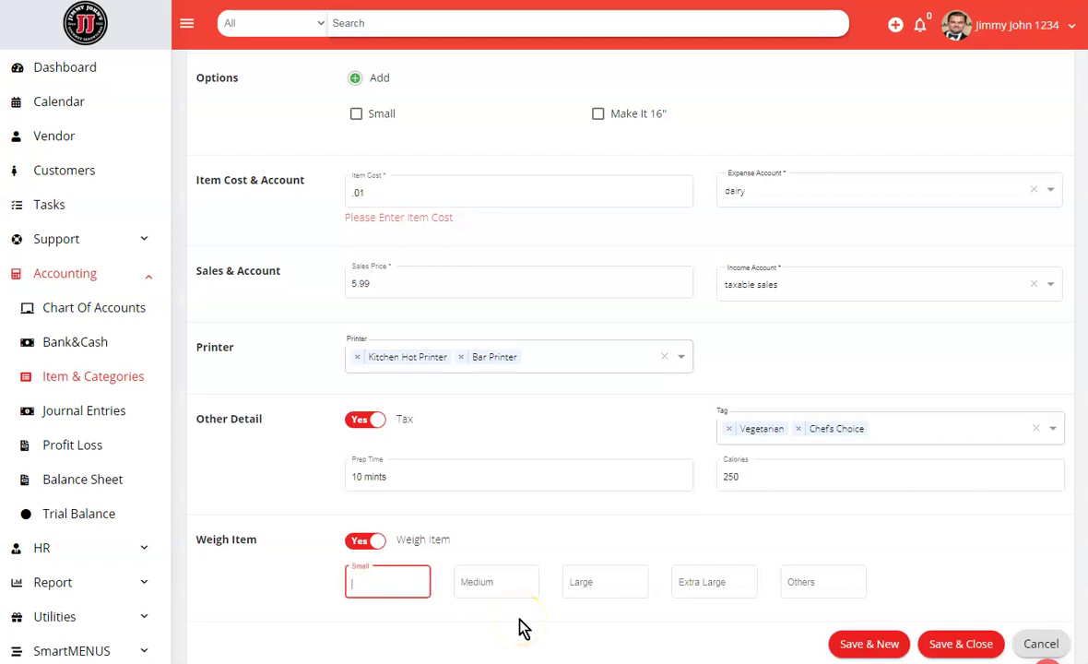
type("1")
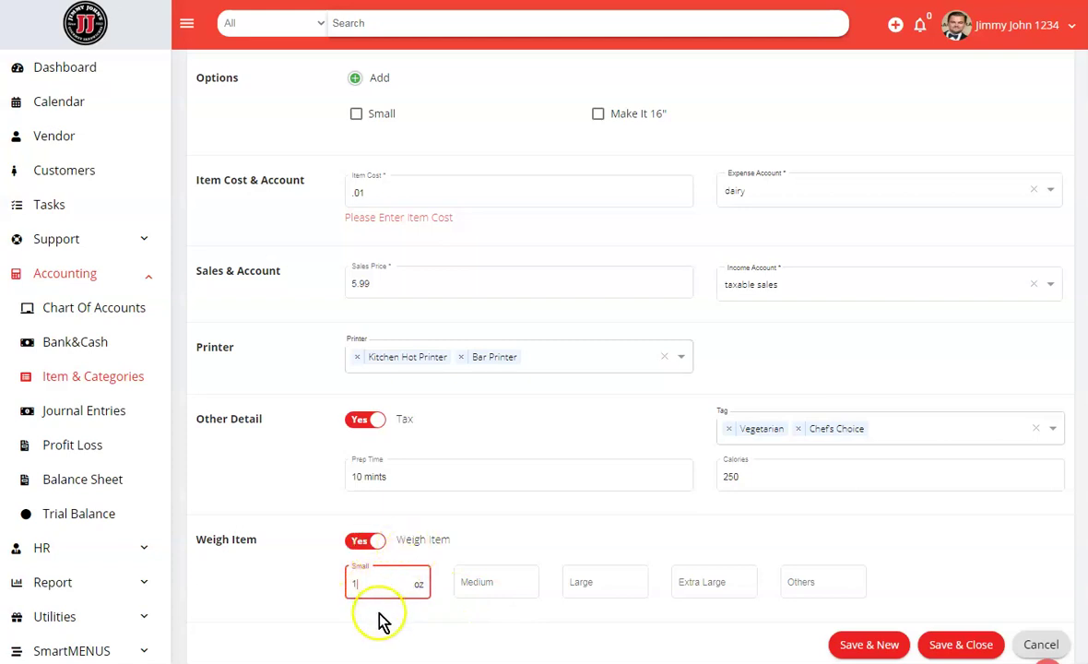
key("BackSpace")
type("1")
left_click(365, 542)
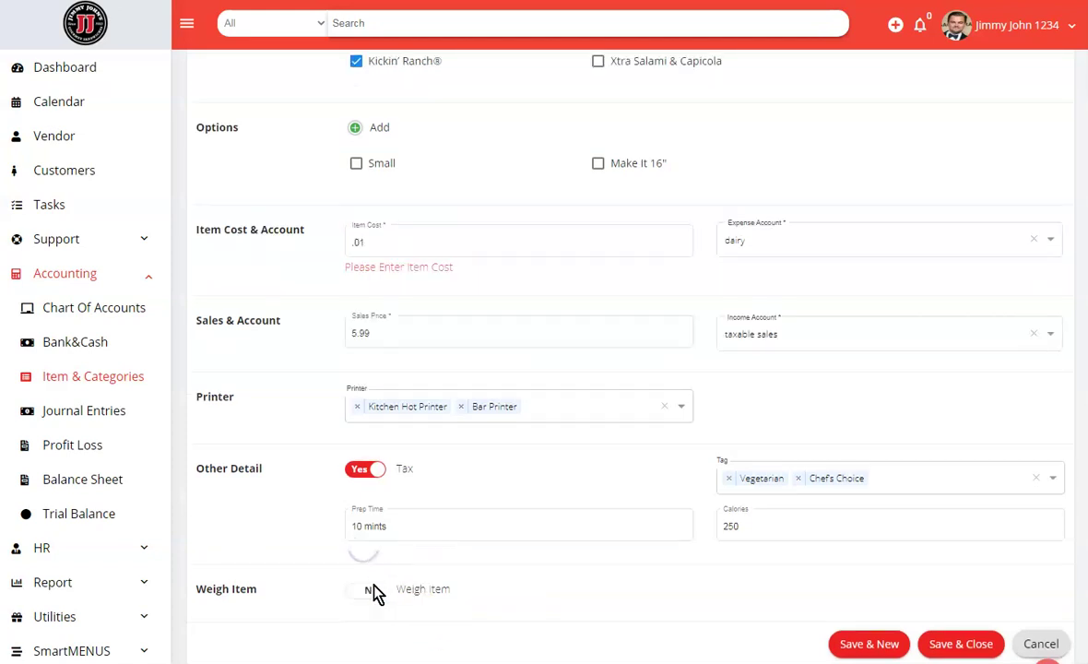
Step: Save Cake with Save & New and find it in All Items at $0.01 cost, $5.99 price
left_click(871, 644)
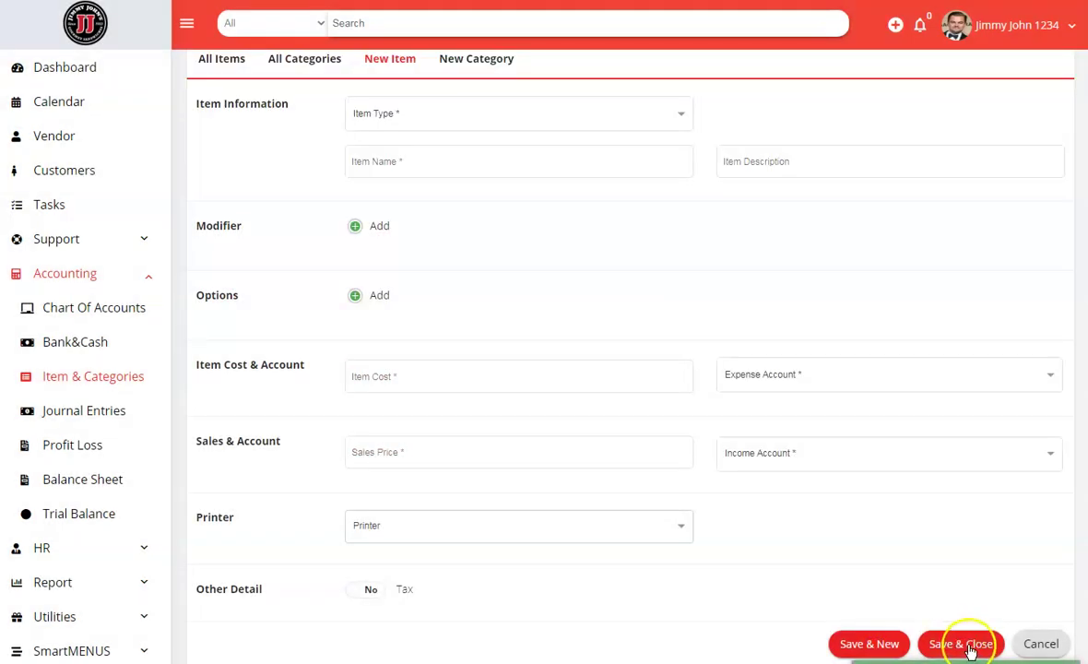
scroll(578, 539, "up", 2)
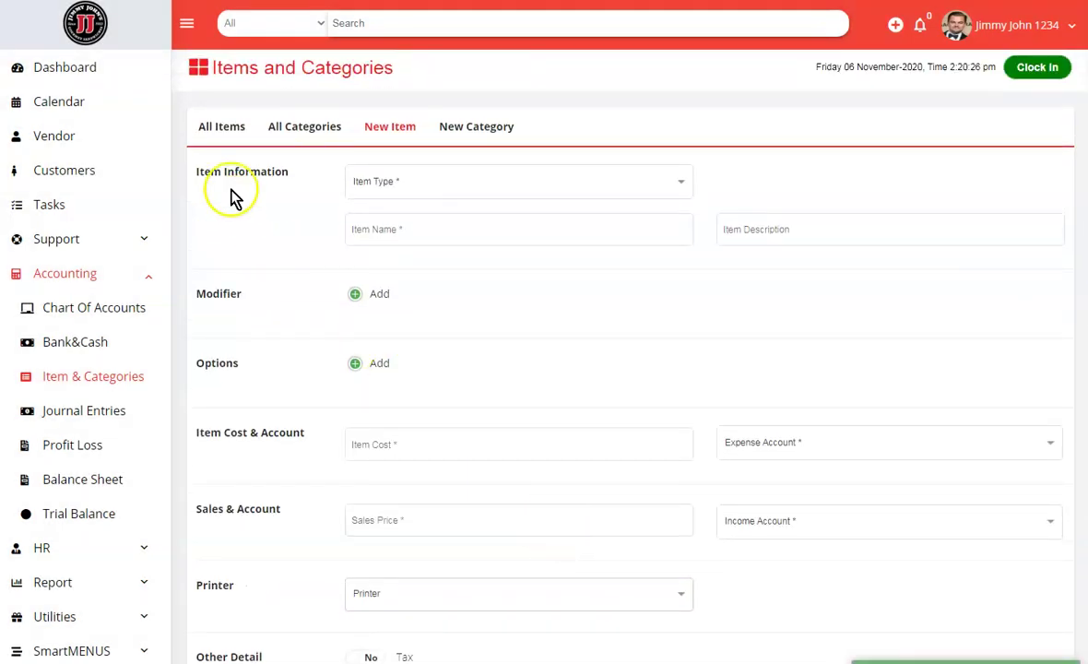
left_click(226, 126)
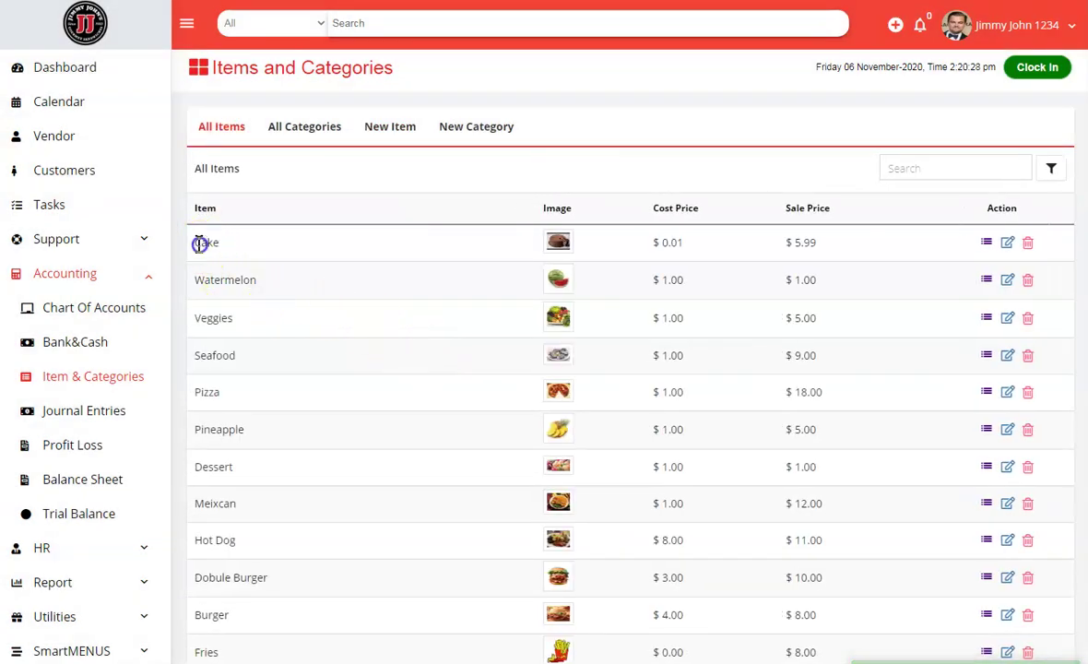
left_click_drag(199, 243, 249, 250)
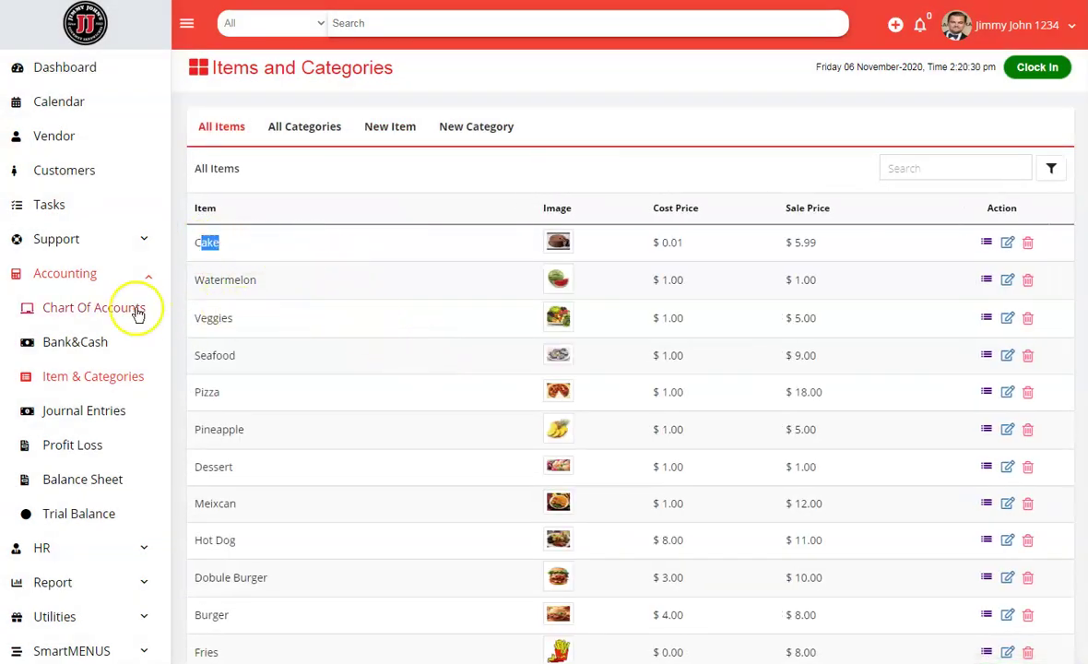
Step: Open Menu Builder and expand Jimmy John's Menu to list JJ 2504, 657, 1698, 950
left_click(105, 280)
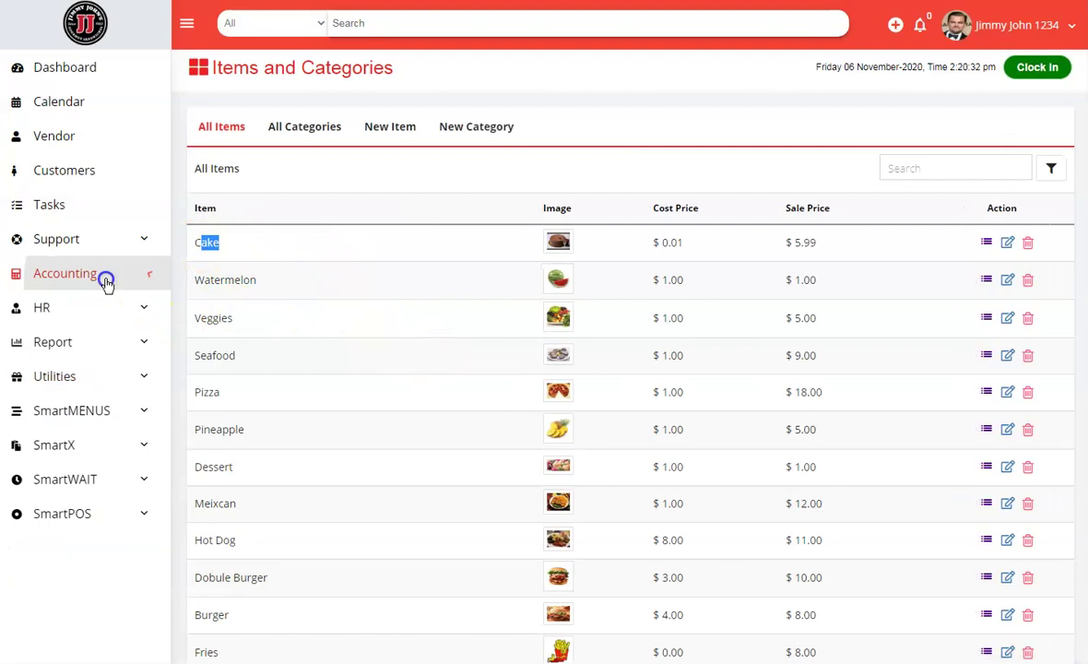
left_click(67, 382)
scroll(78, 406, "down", 3)
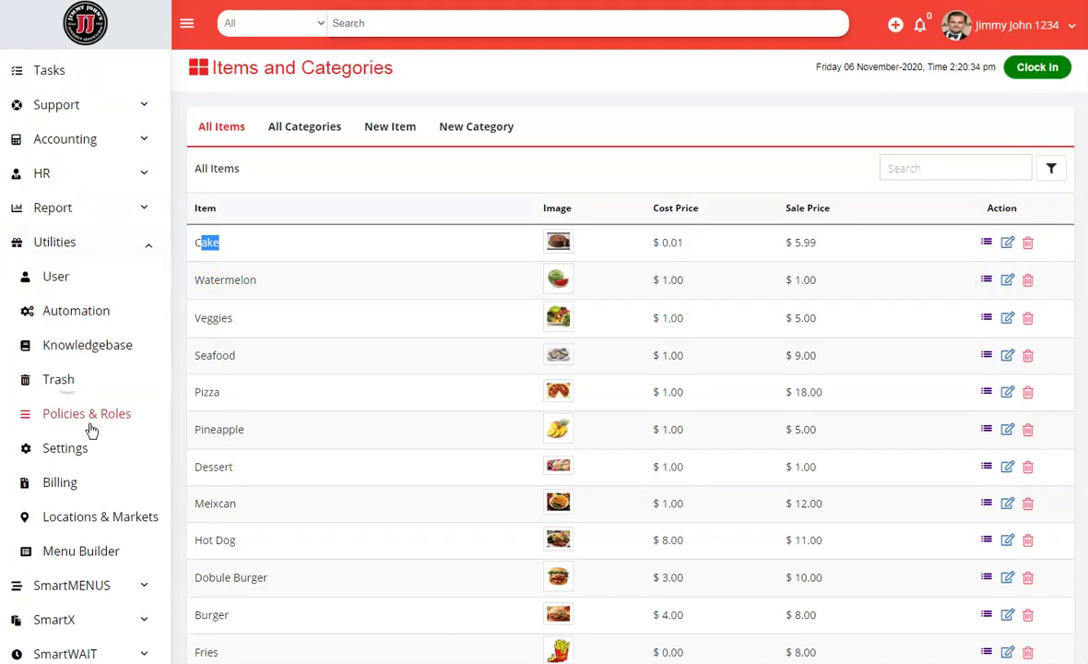
left_click(78, 551)
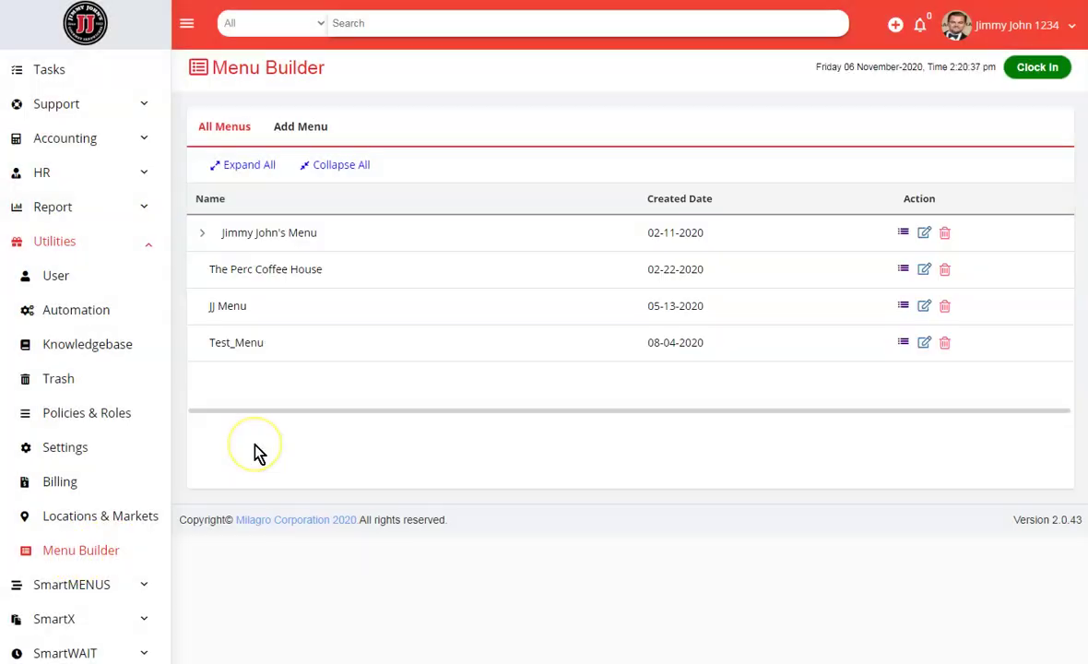
left_click(205, 235)
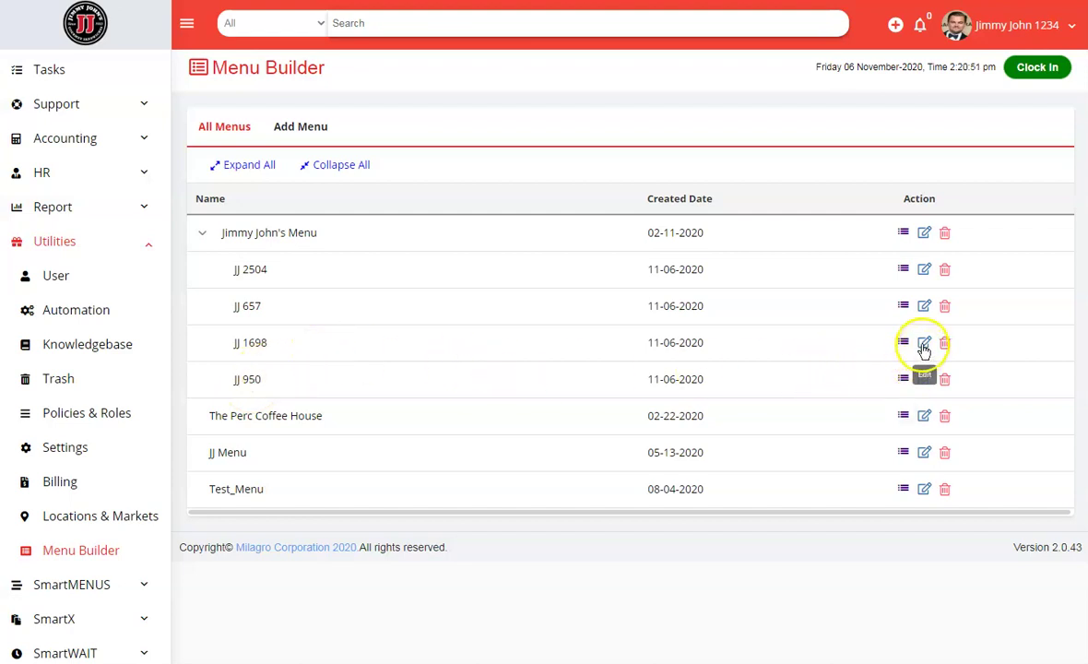
left_click_drag(223, 345, 724, 348)
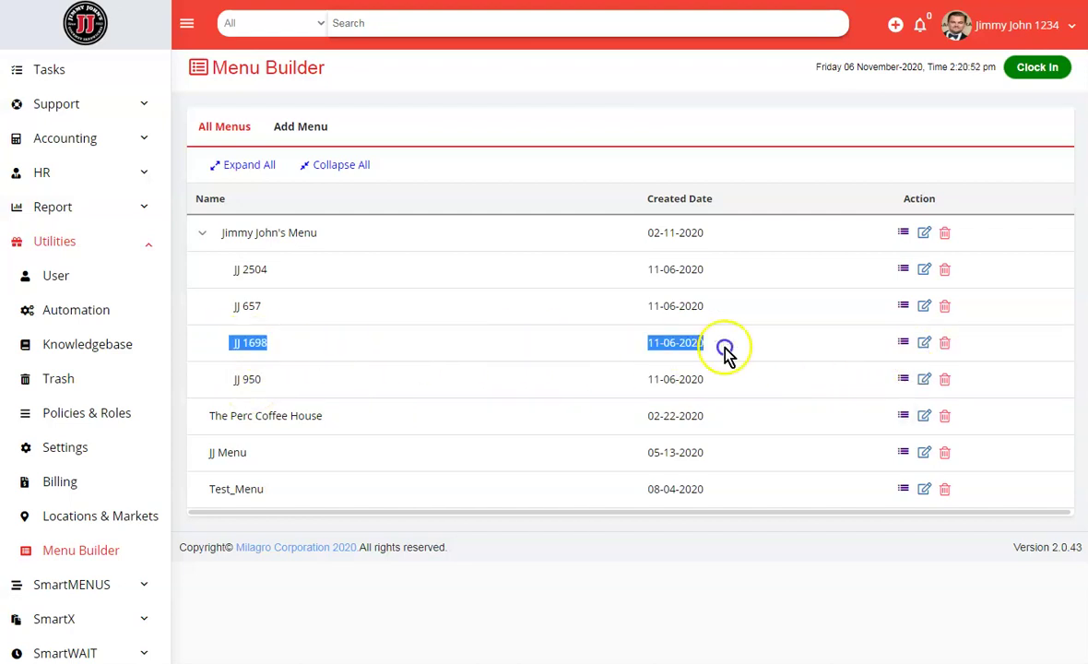
Step: Add a new Beer category to menu JJ 1698
left_click(924, 345)
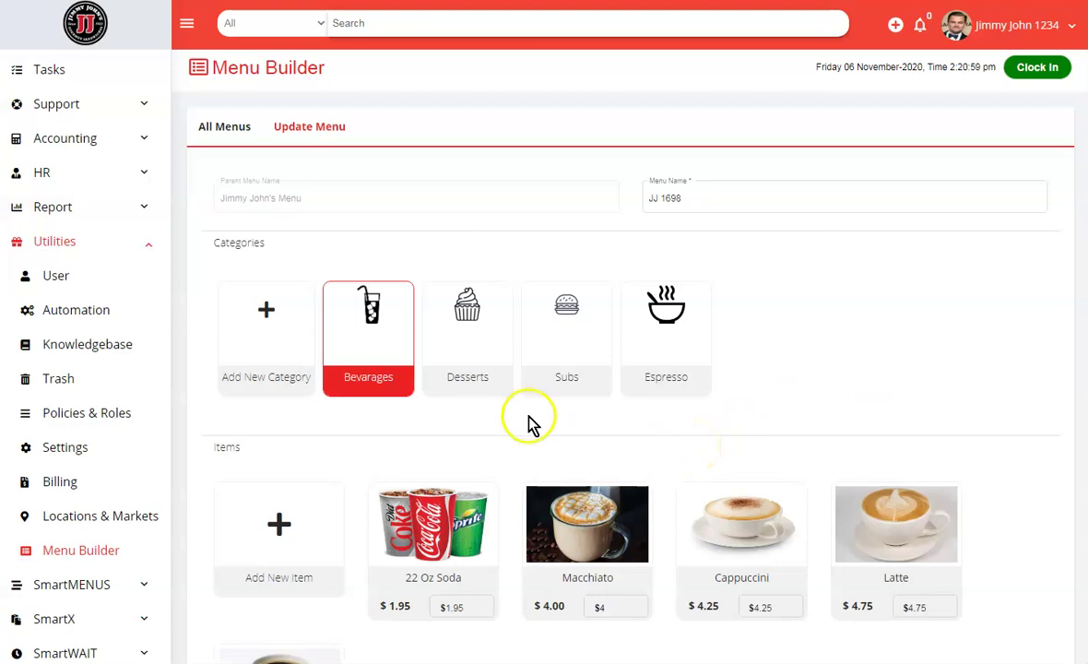
scroll(311, 388, "down", 1)
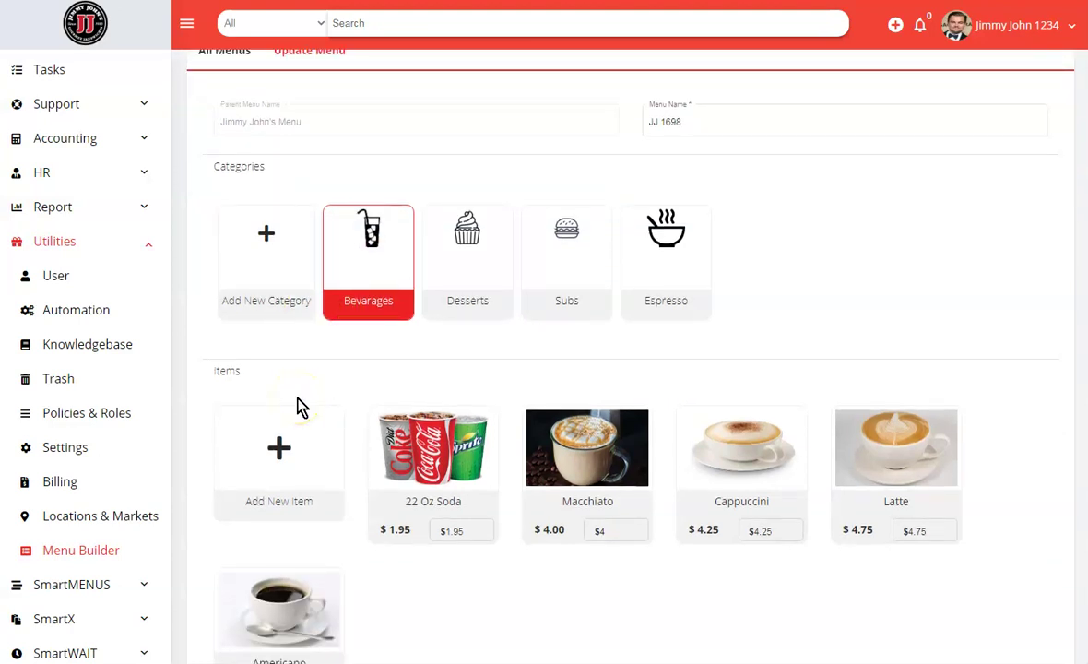
left_click(255, 241)
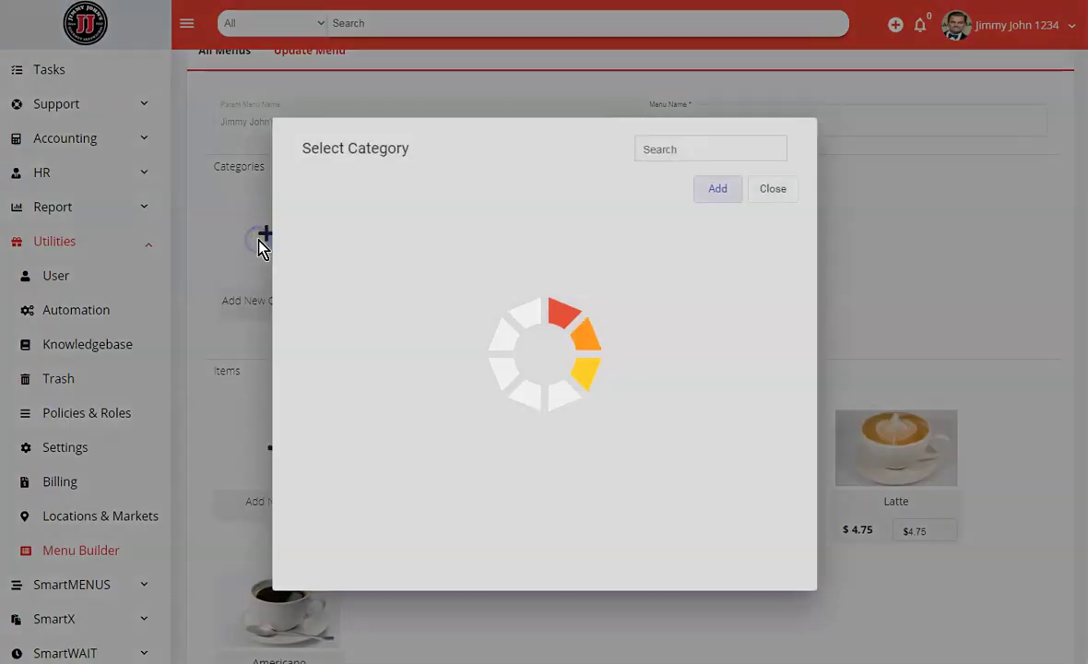
scroll(691, 488, "down", 1)
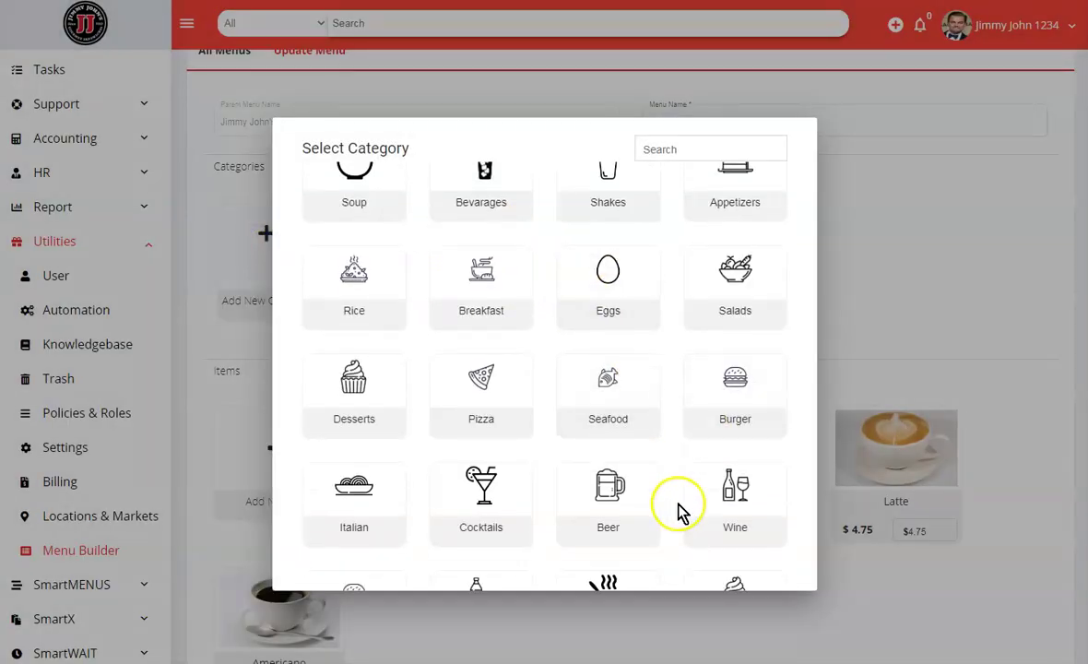
left_click(612, 435)
scroll(732, 457, "down", 1)
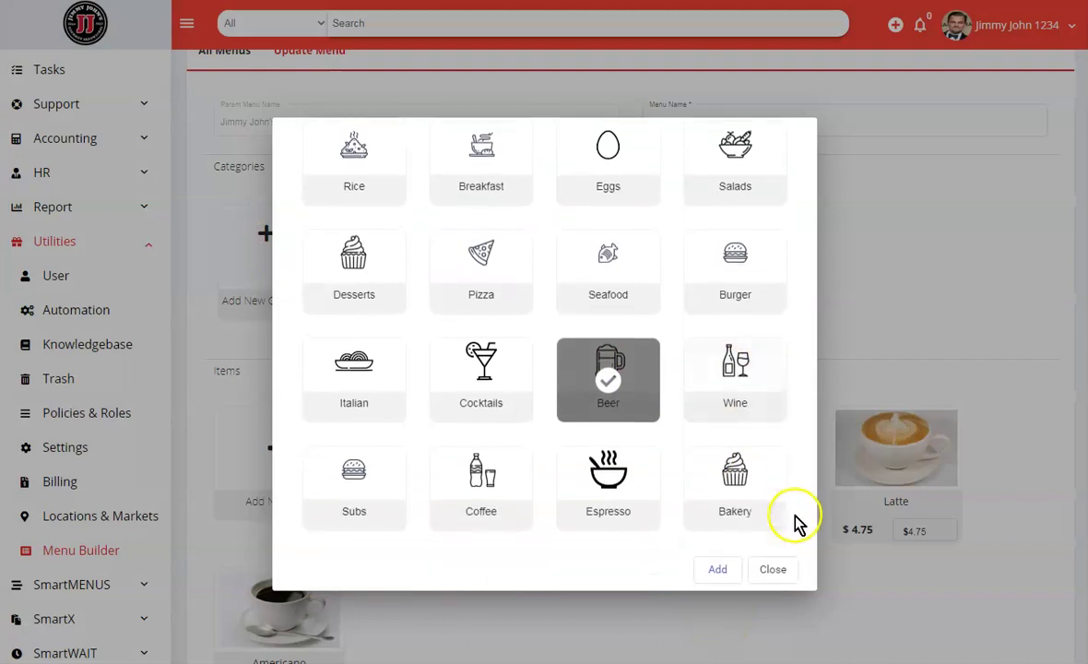
left_click(723, 564)
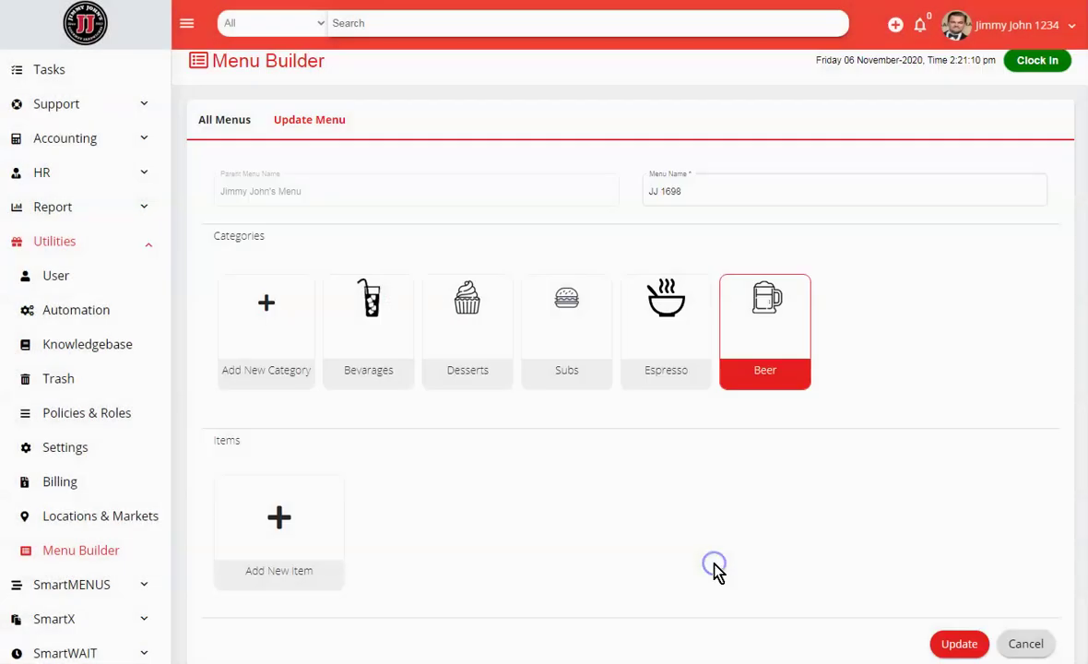
Step: Add the Cake item at $5.99 under the Beer category
left_click(271, 534)
left_click(335, 197)
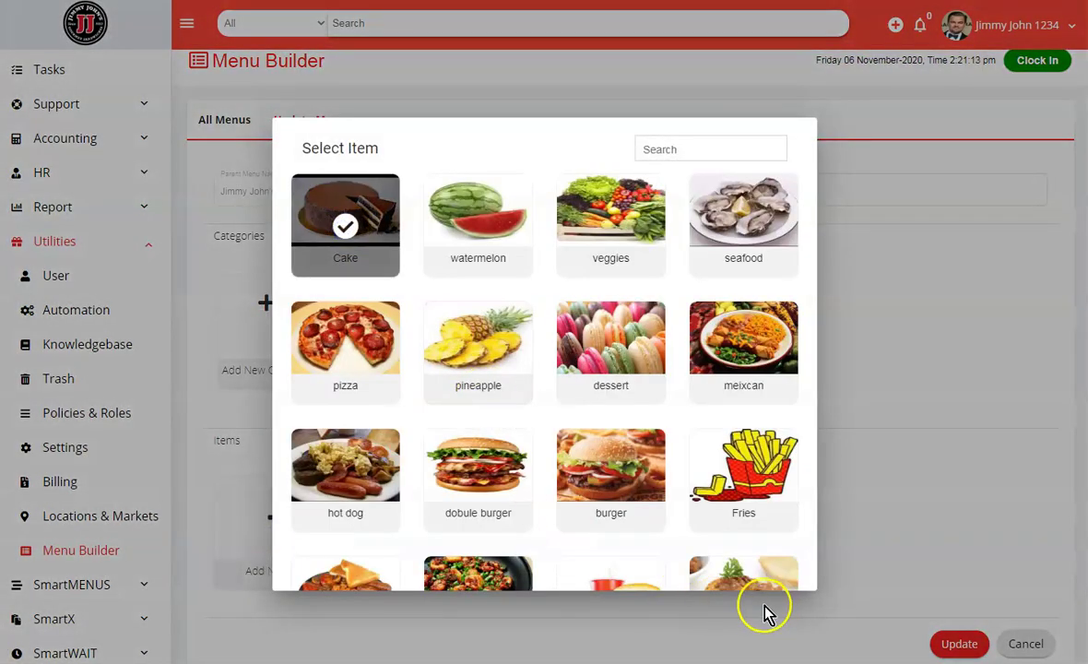
scroll(746, 531, "down", 10)
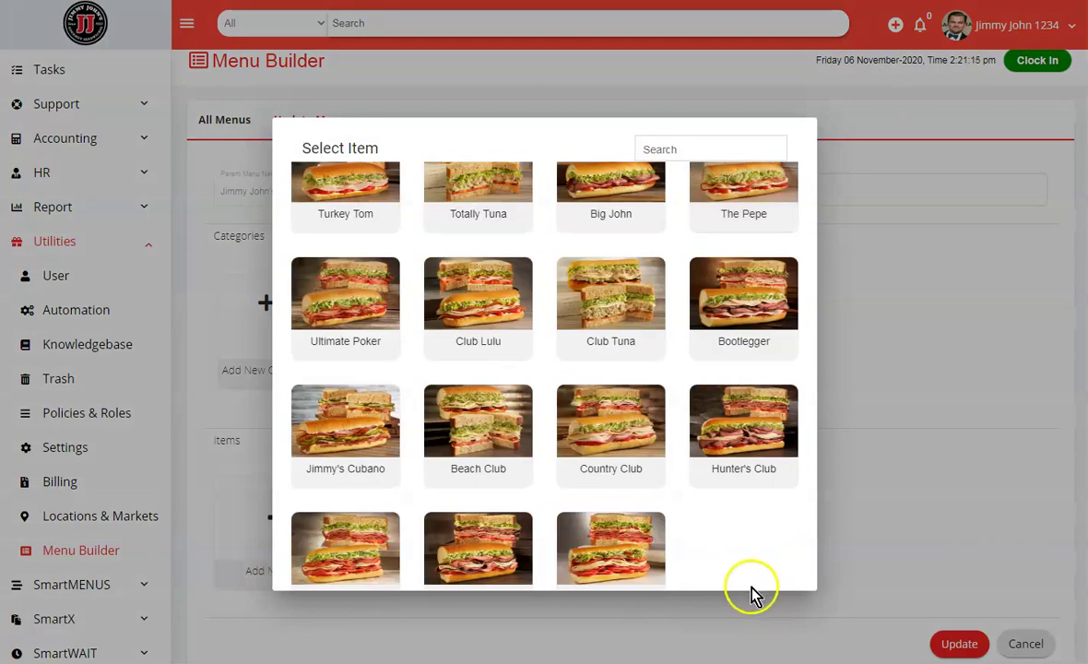
scroll(750, 579, "down", 2)
left_click(716, 564)
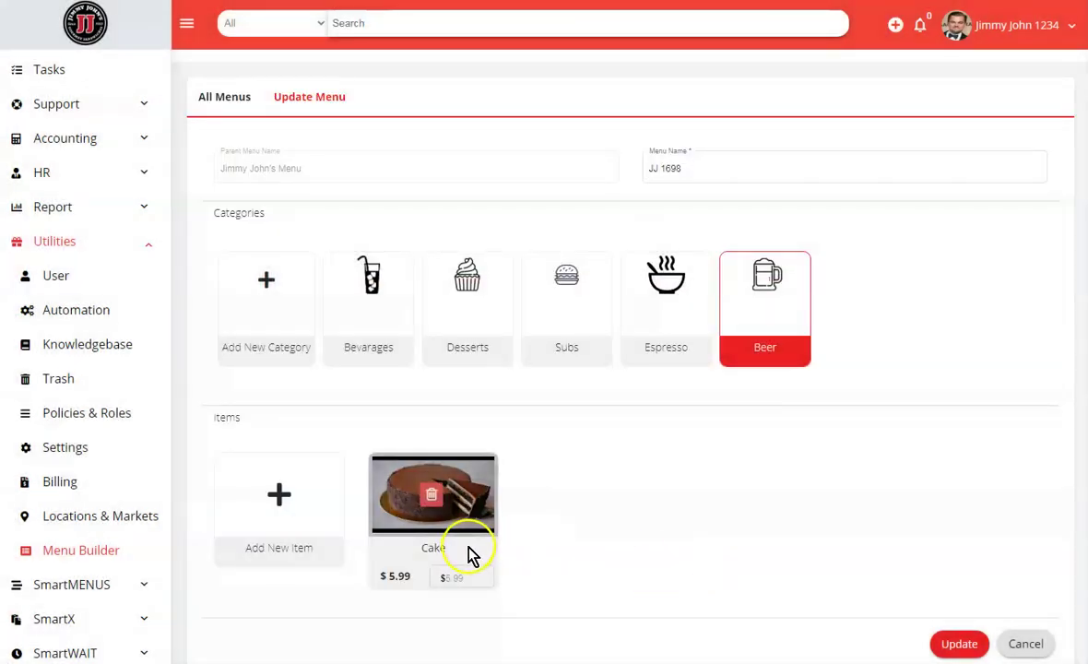
Step: Save menu JJ 1698, confirm Cake appears under Beer on the SmartPOS tablet, then return to Menu Builder
left_click(968, 651)
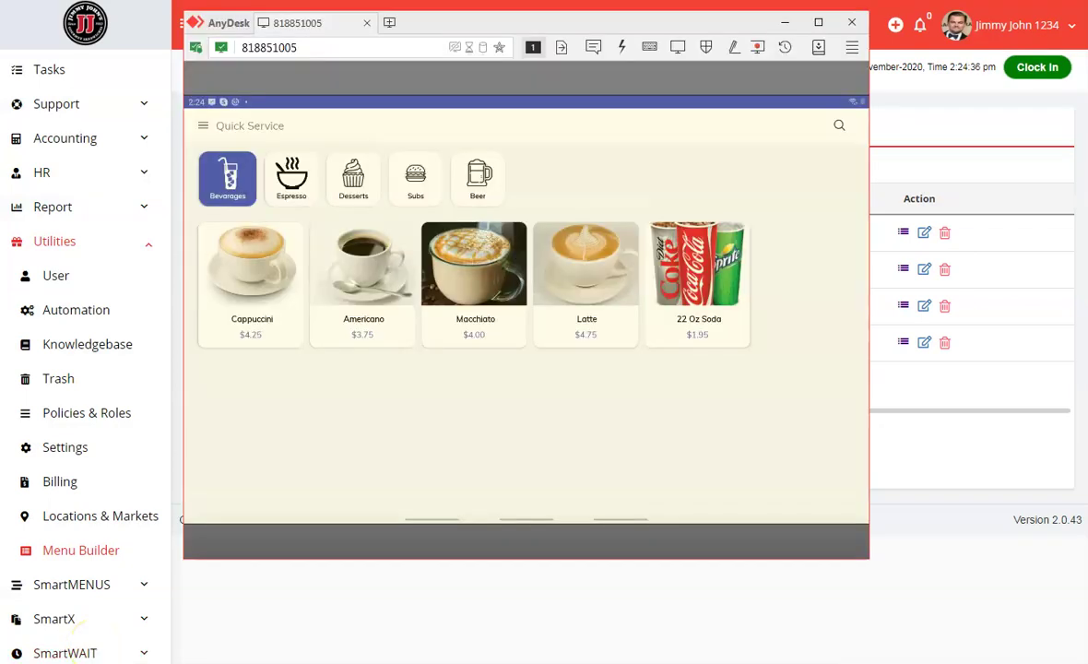
left_click(474, 185)
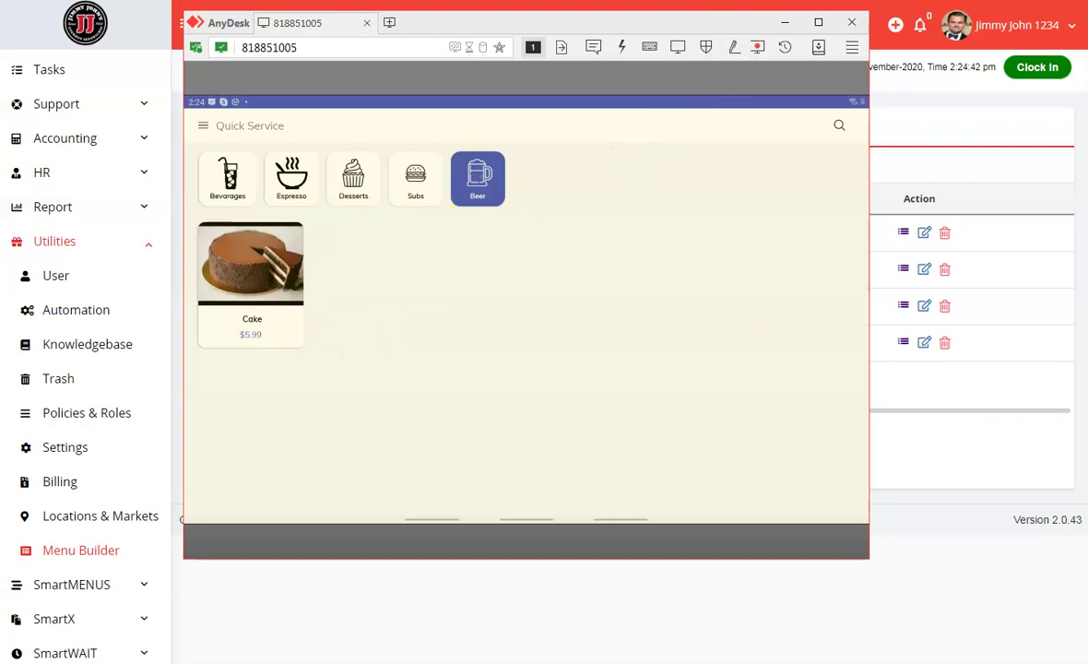
left_click(916, 476)
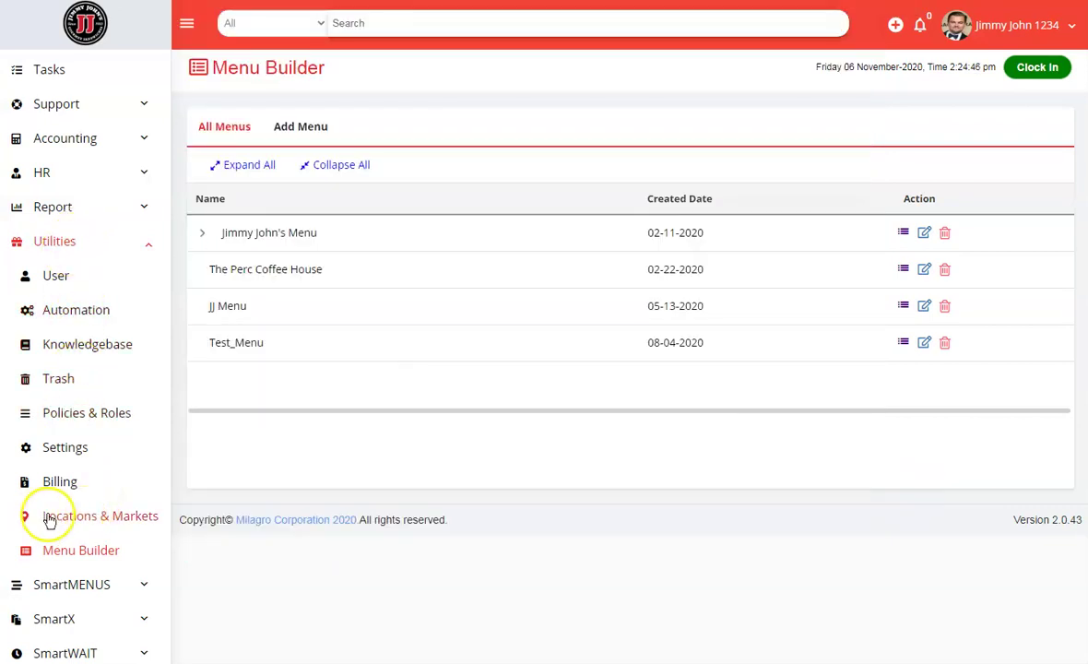
Step: Open Jimmy John's Dallas Map Menu settings, keeping JJ 1698 as the breakfast menu
left_click(116, 522)
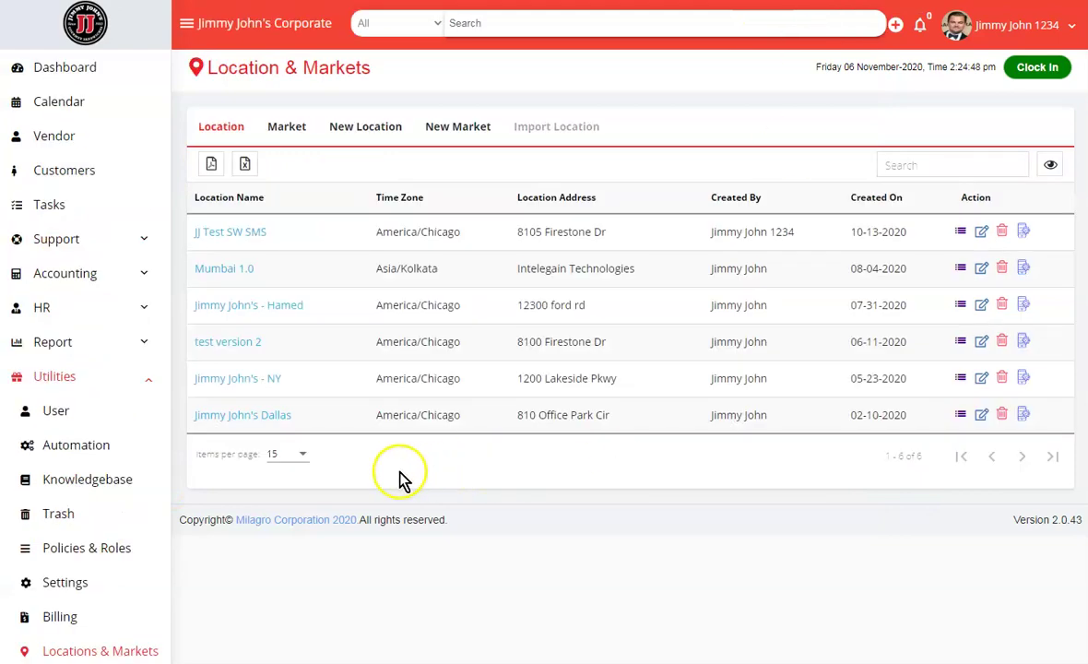
left_click(221, 417)
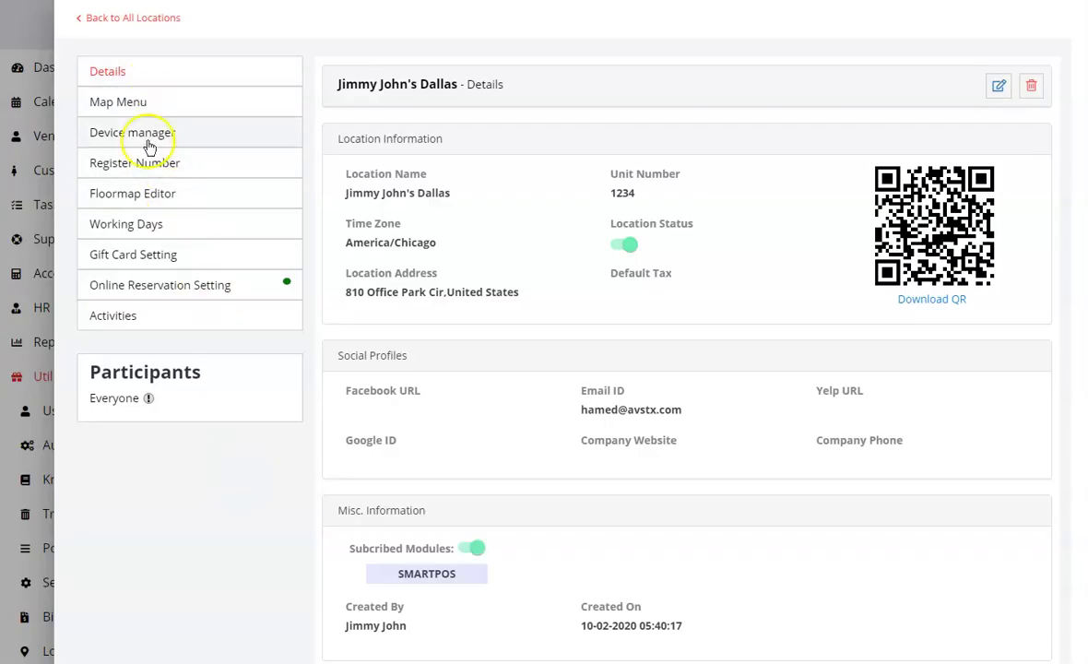
left_click(120, 104)
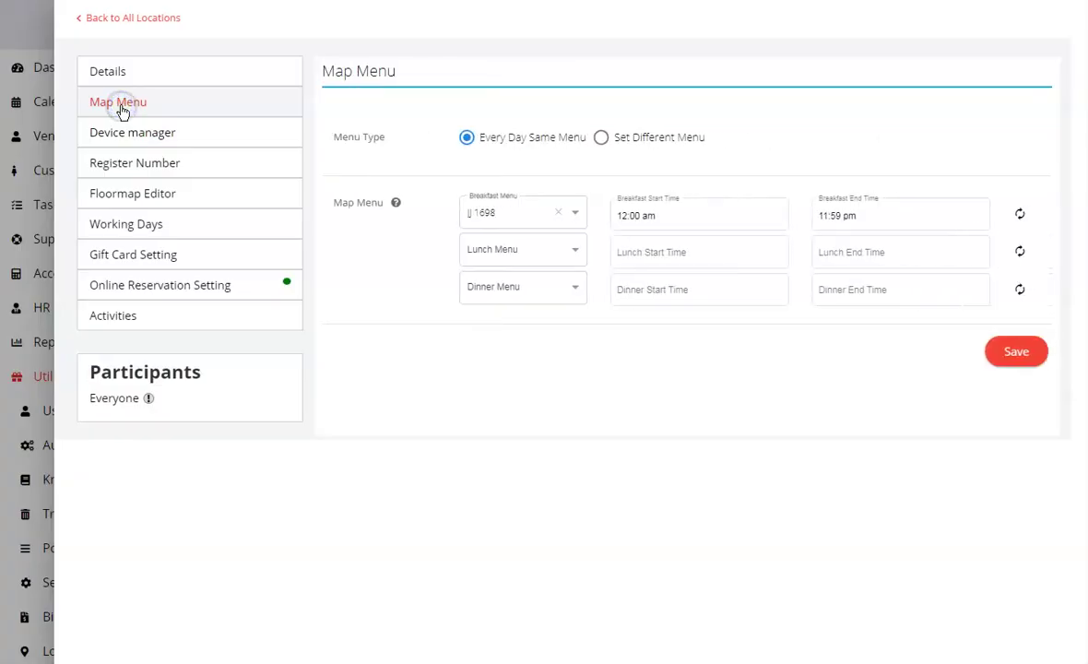
left_click(516, 214)
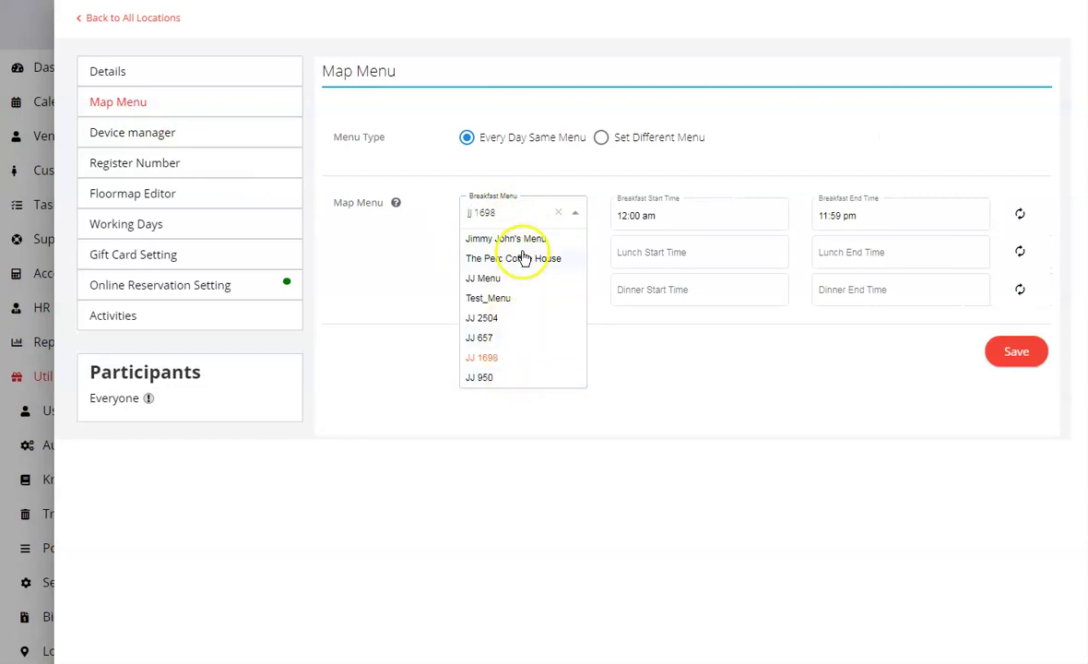
left_click(521, 399)
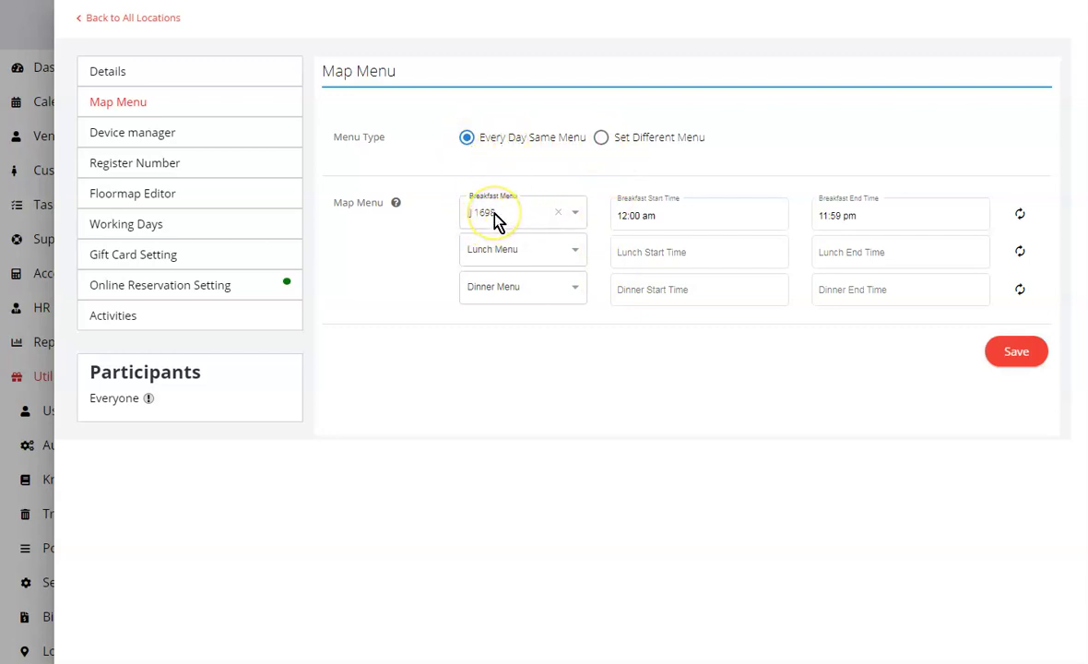
Step: Choose Set Different Menu and enable Saturday, Sunday and Monday schedules
left_click(600, 139)
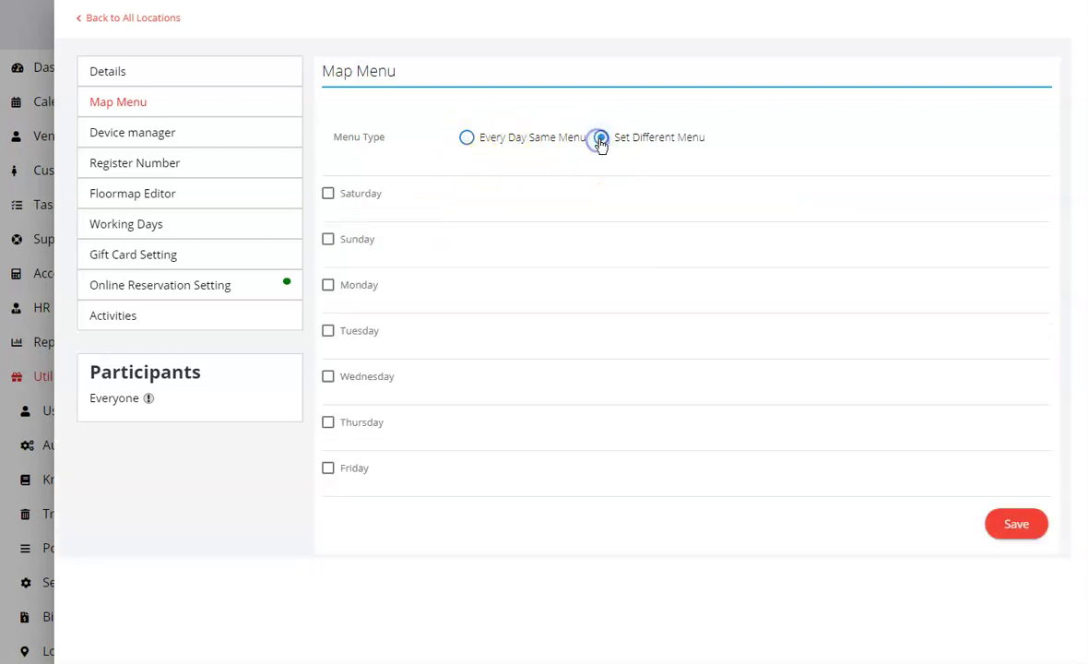
left_click(328, 193)
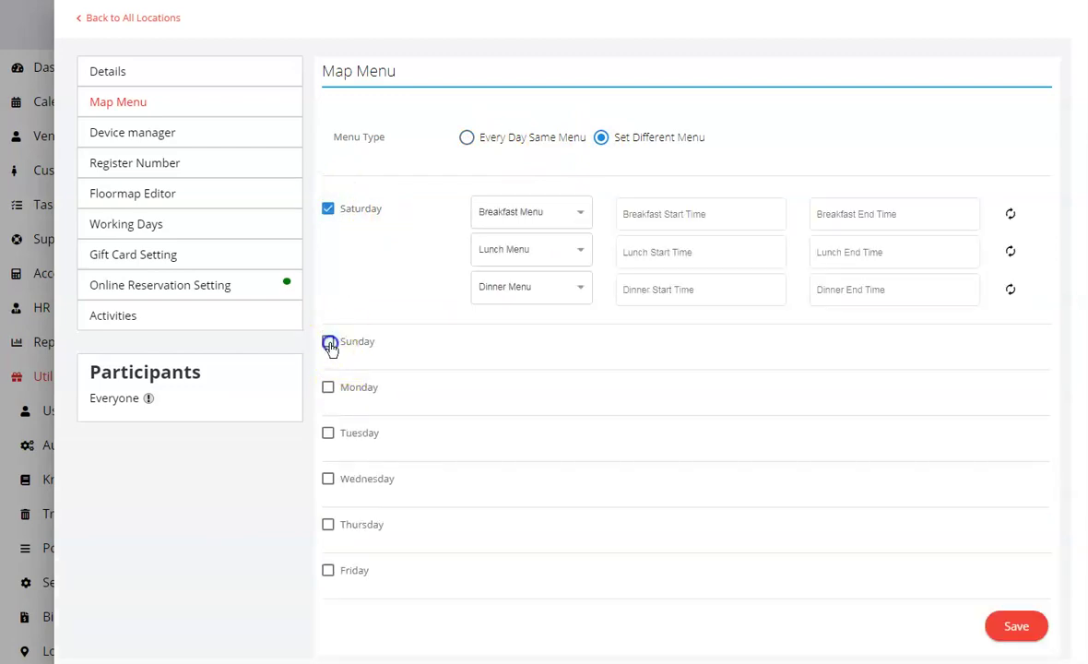
left_click(328, 342)
scroll(346, 396, "down", 1)
left_click(329, 418)
scroll(350, 408, "up", 1)
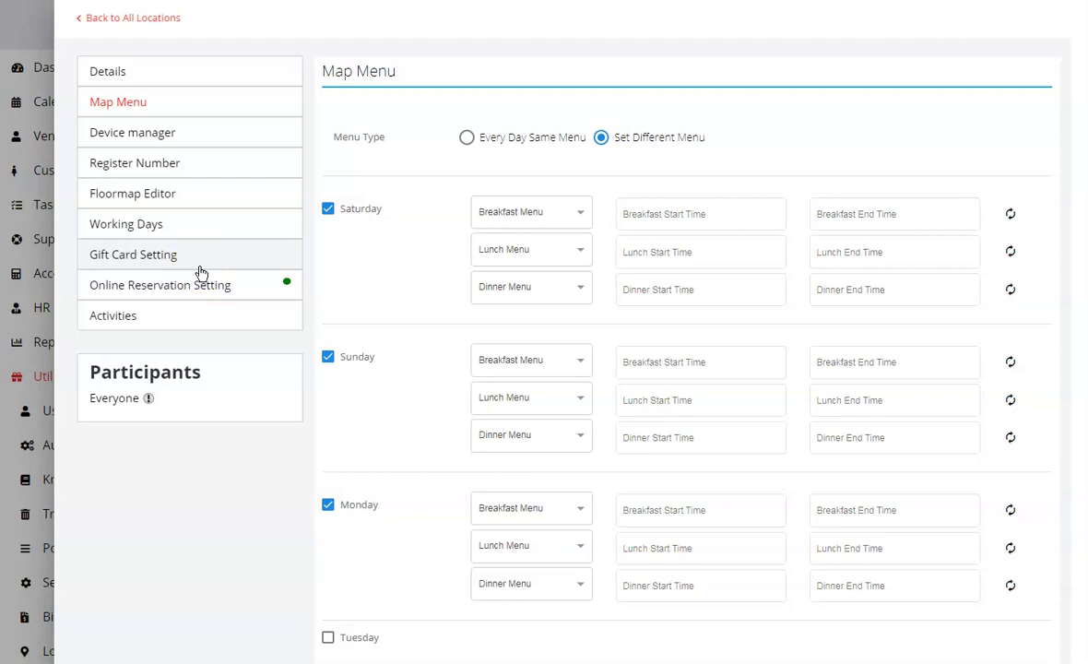
left_click(194, 280)
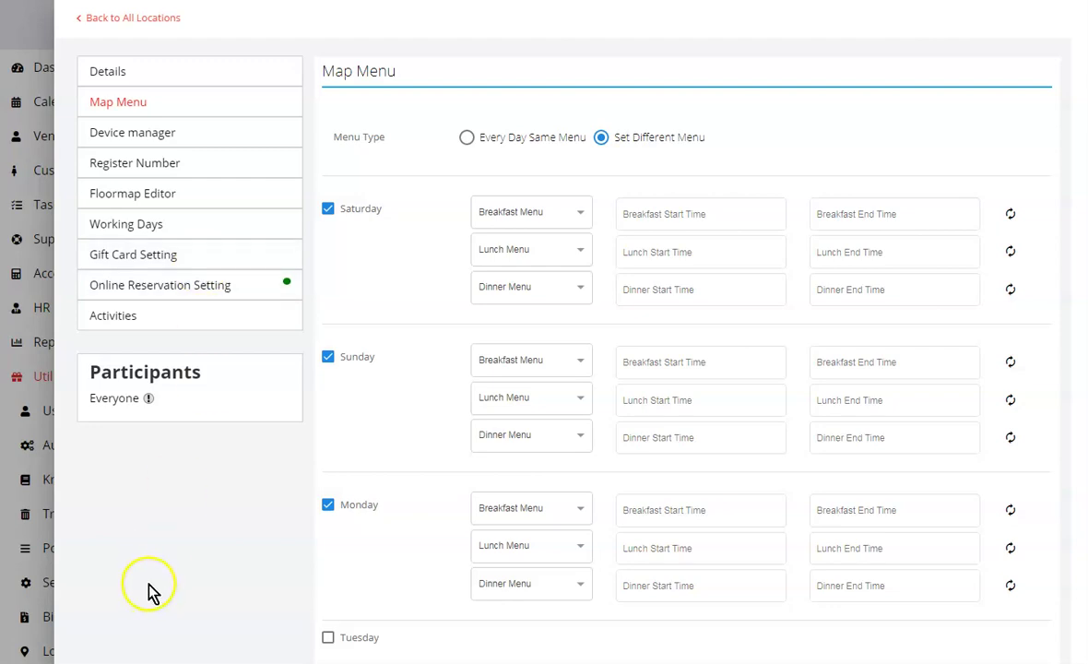